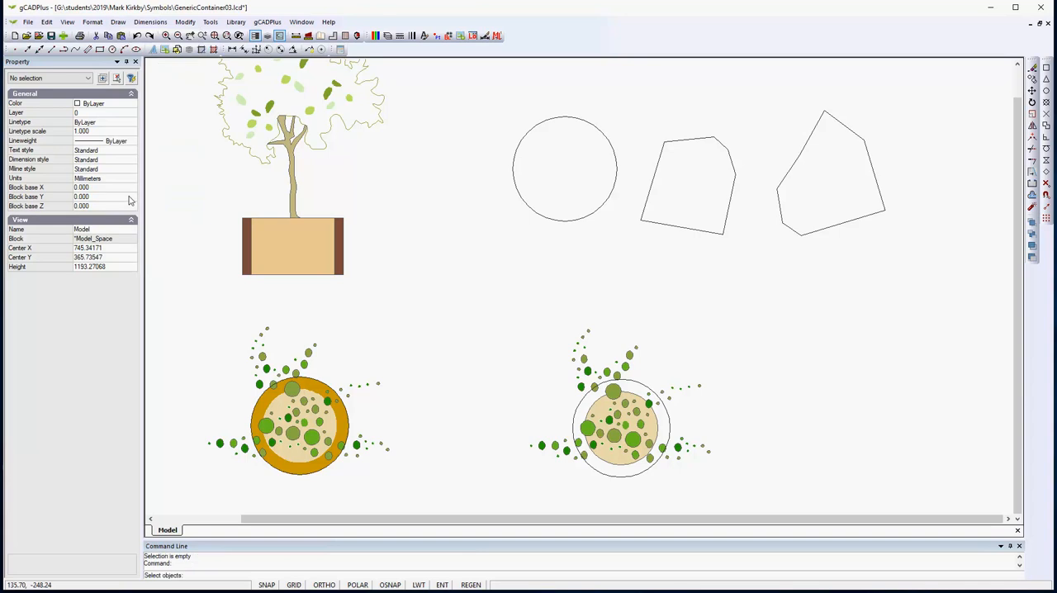
- Fill the circle to the right of the tree with a hatch using the SOLID pattern
left_click(581, 221)
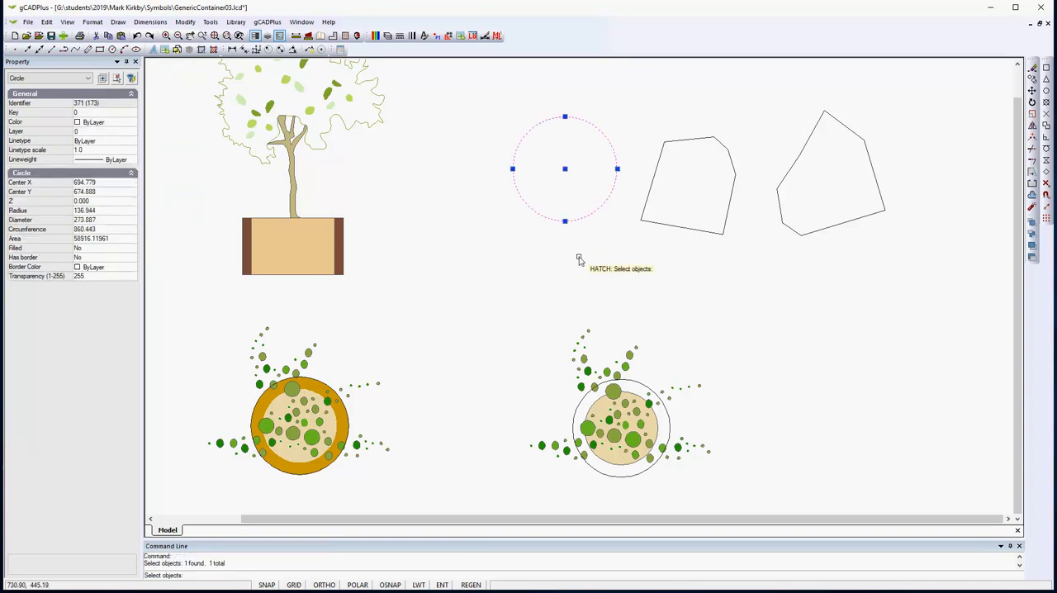
key("Return")
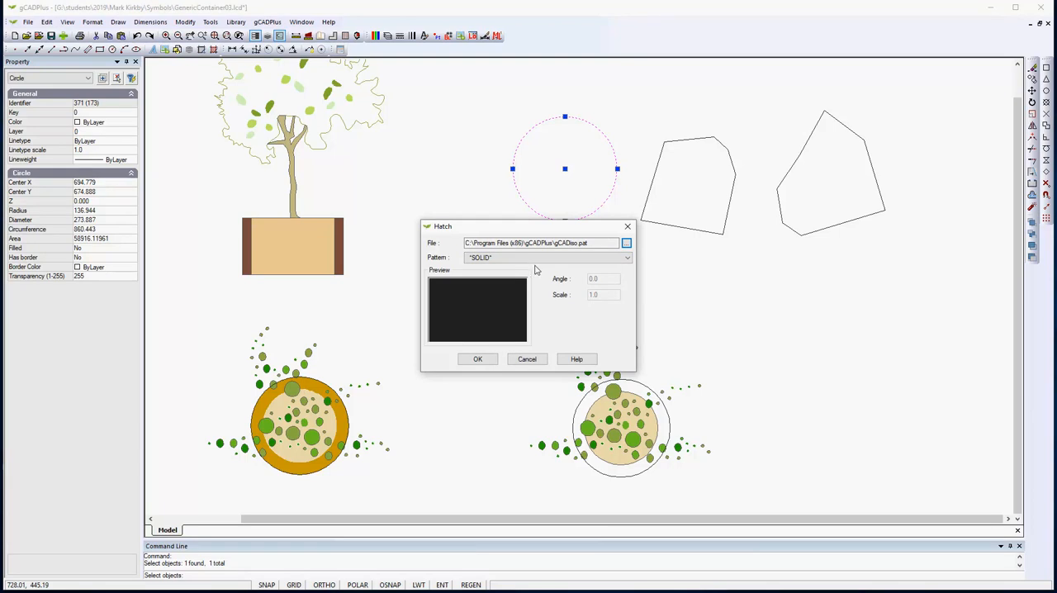
left_click(627, 257)
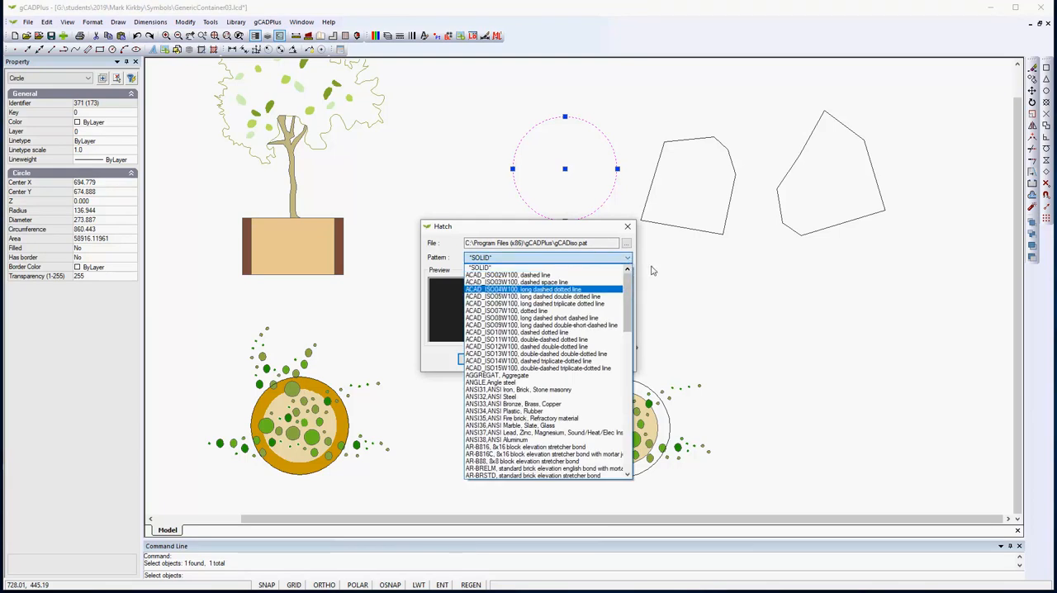
left_click(673, 286)
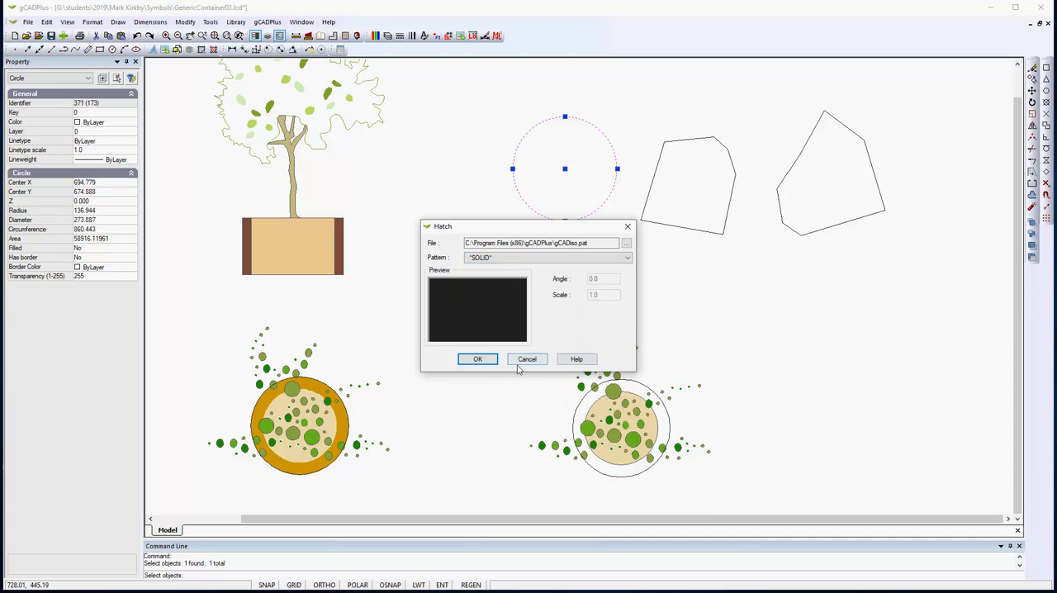
left_click(478, 359)
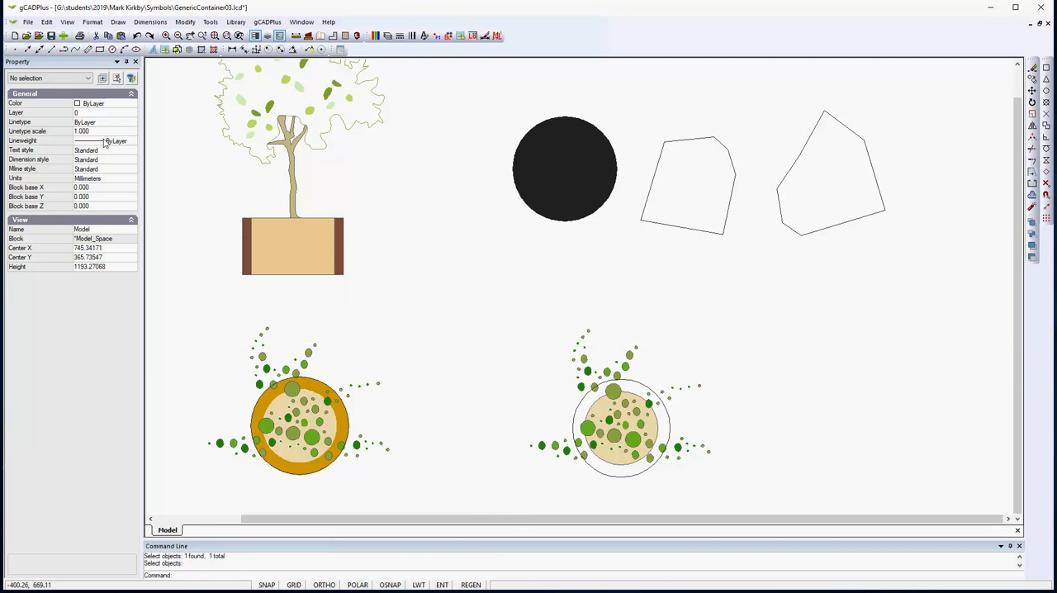
- Set the current drawing color to Red
left_click(125, 105)
left_click(132, 103)
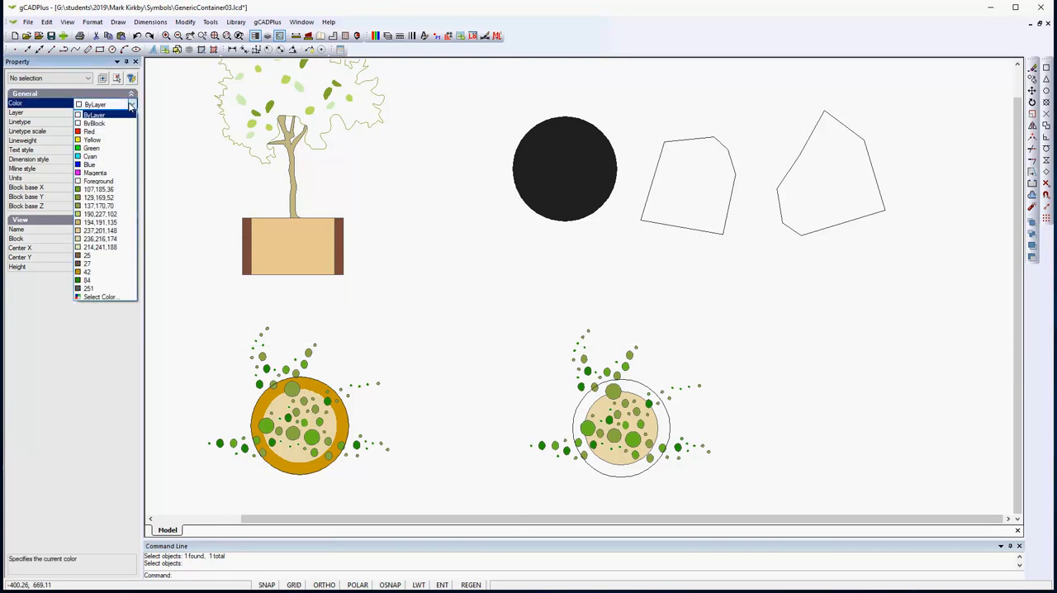
left_click(108, 132)
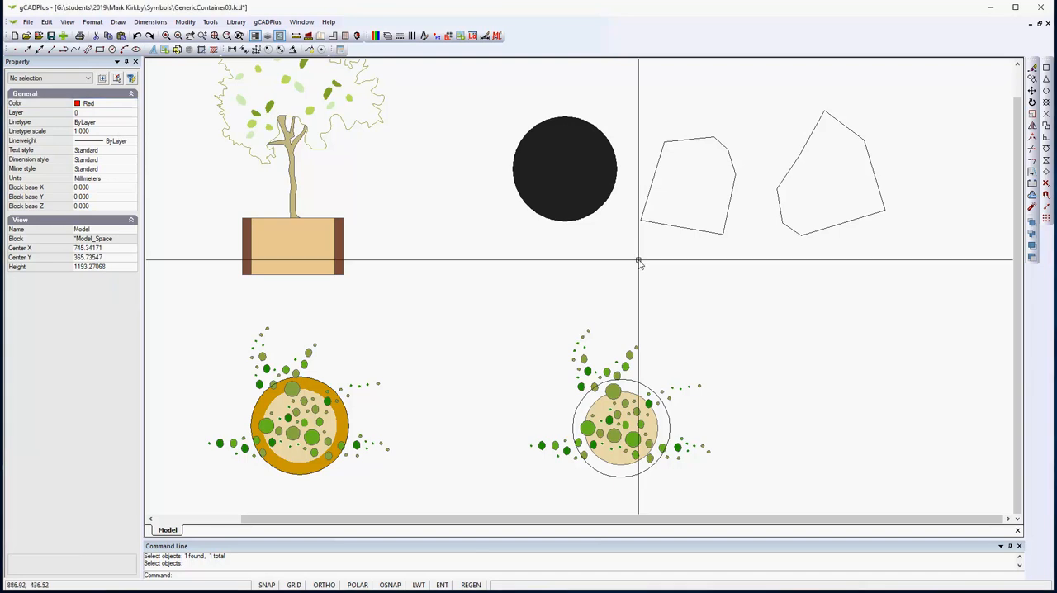
left_click(706, 233)
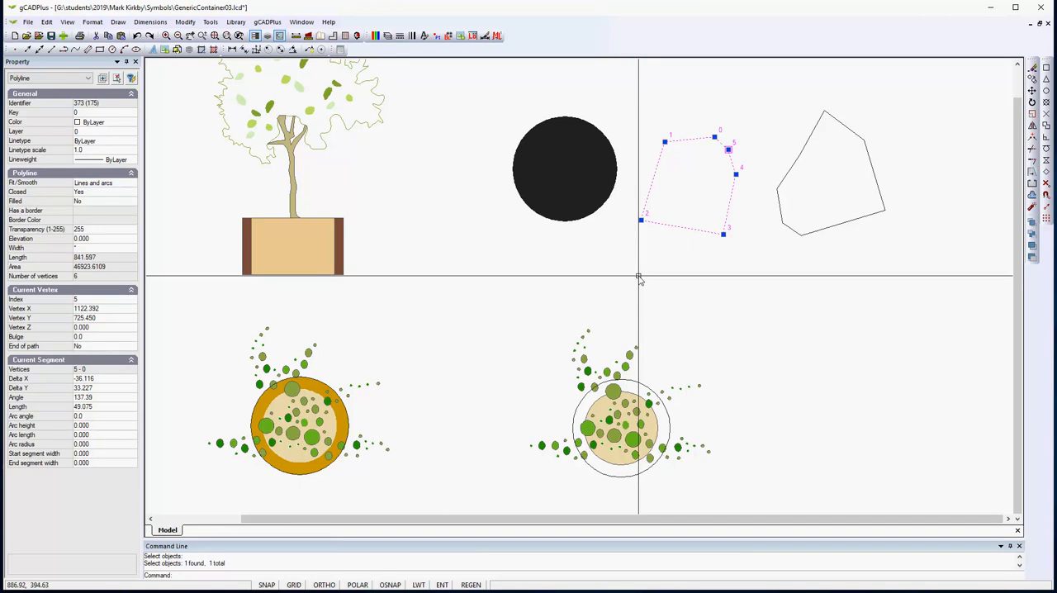
key("Escape")
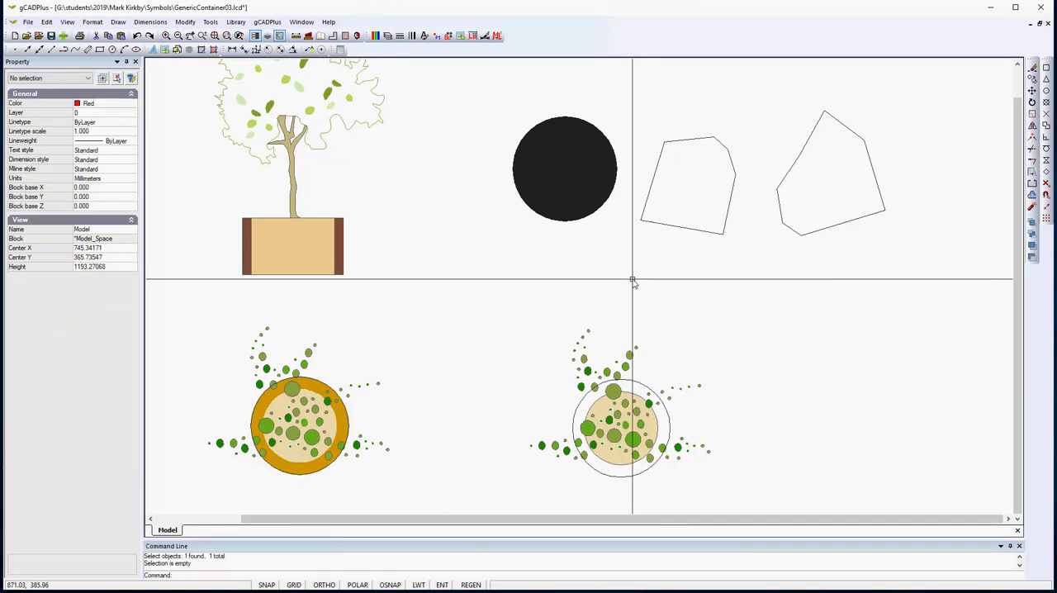
- Fill the polygon next to the circle with a hatch using the SOLID pattern
right_click(427, 178)
left_click(485, 206)
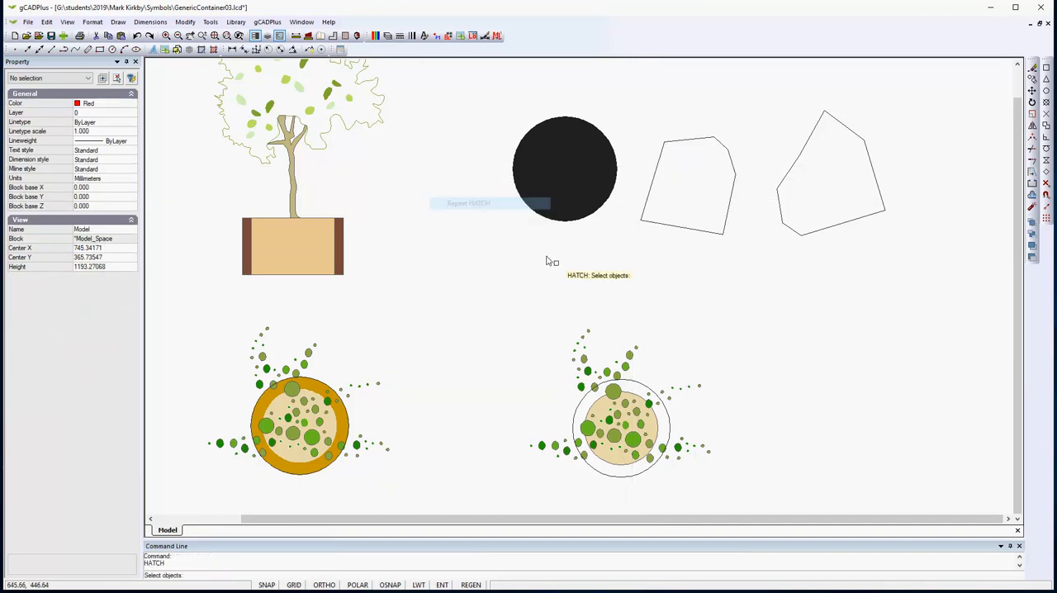
left_click(685, 232)
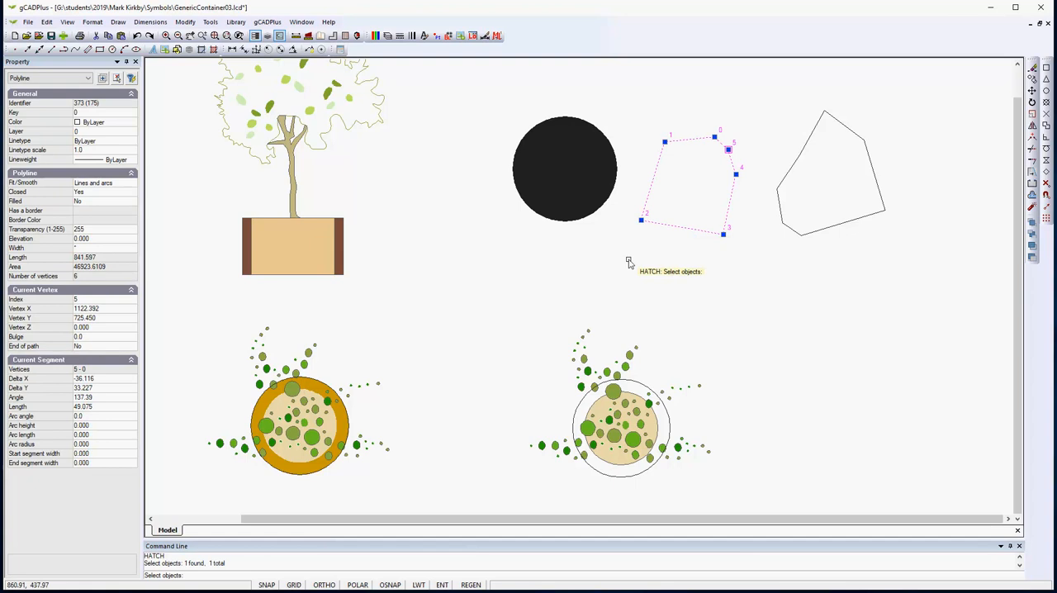
key("Return")
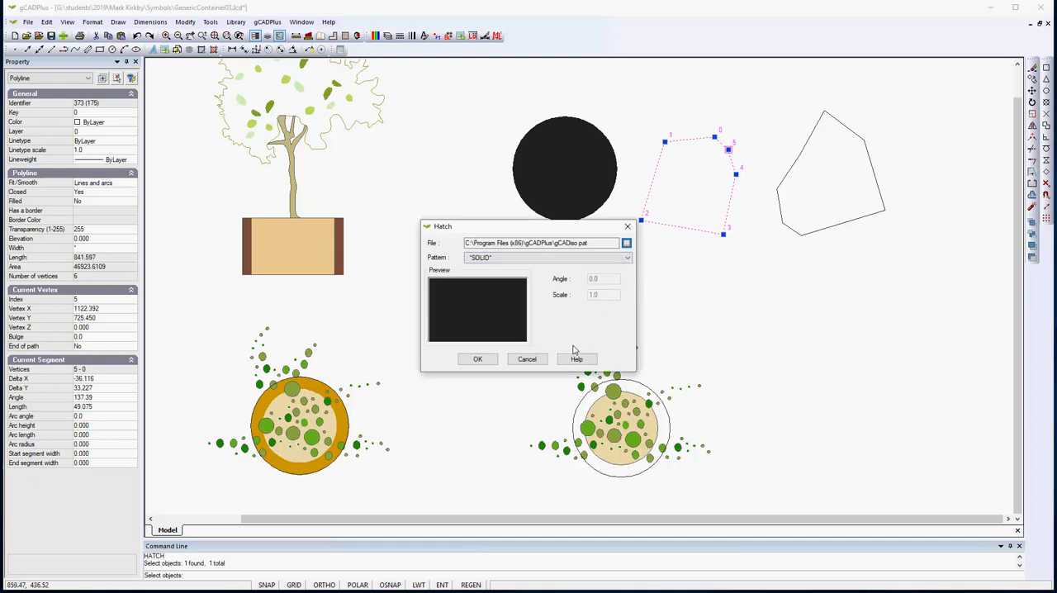
left_click(478, 359)
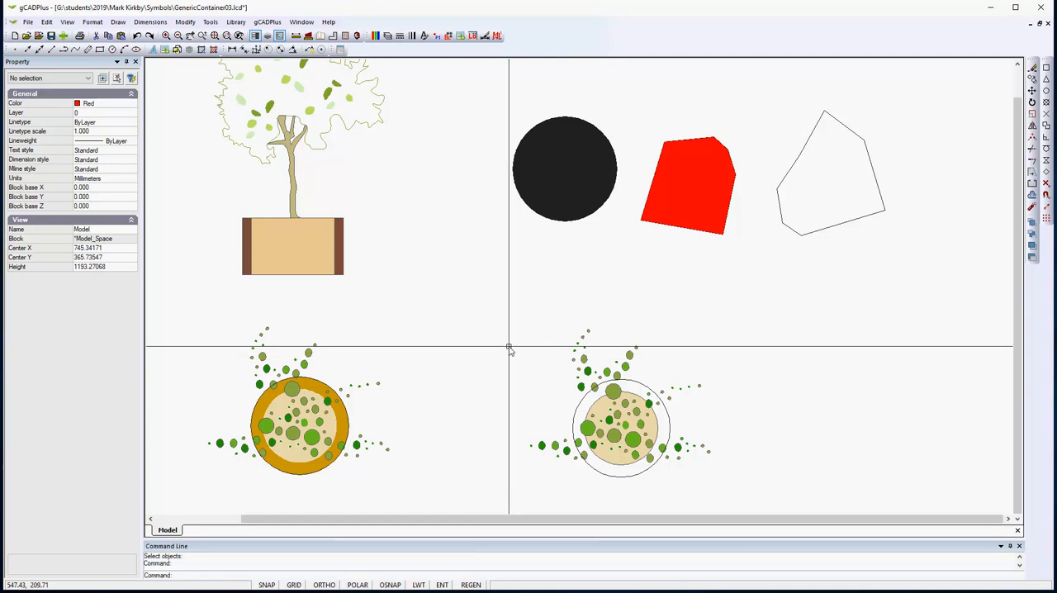
- Try to fill the rightmost, open polyline with a hatch using the SOLID pattern
right_click(573, 285)
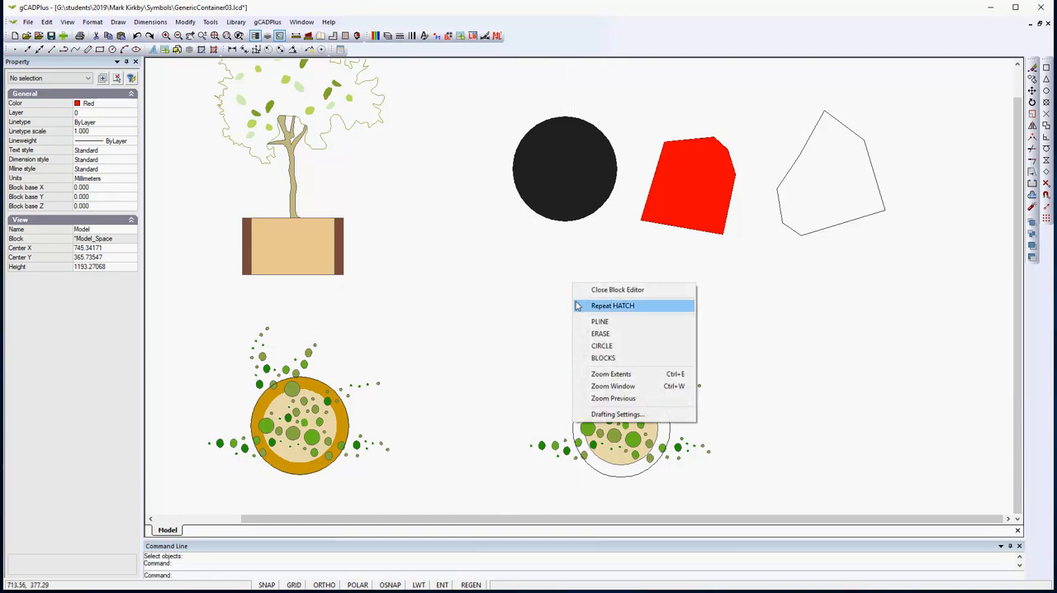
left_click(608, 307)
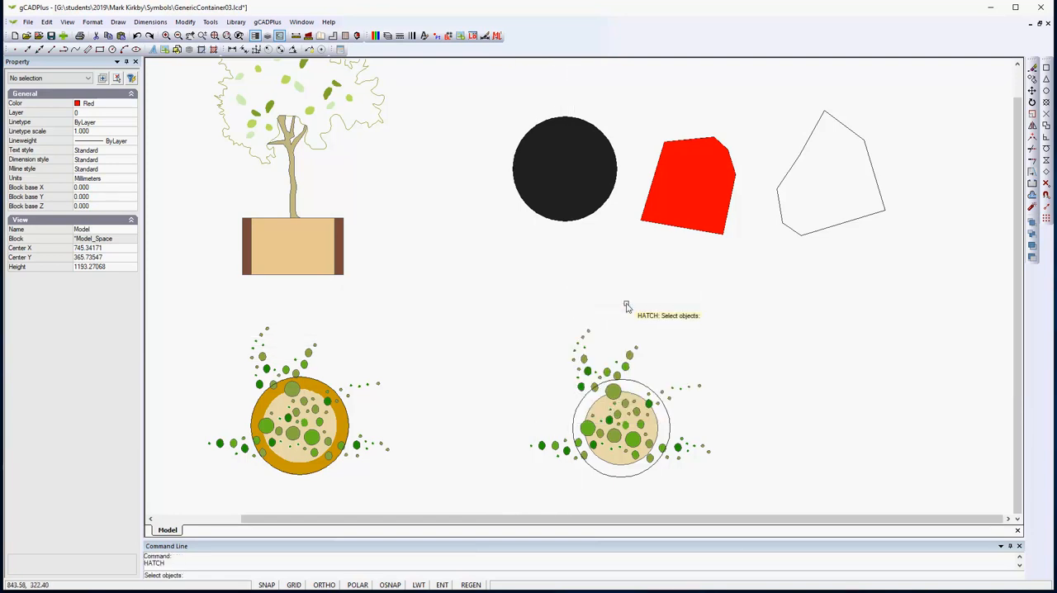
left_click(838, 227)
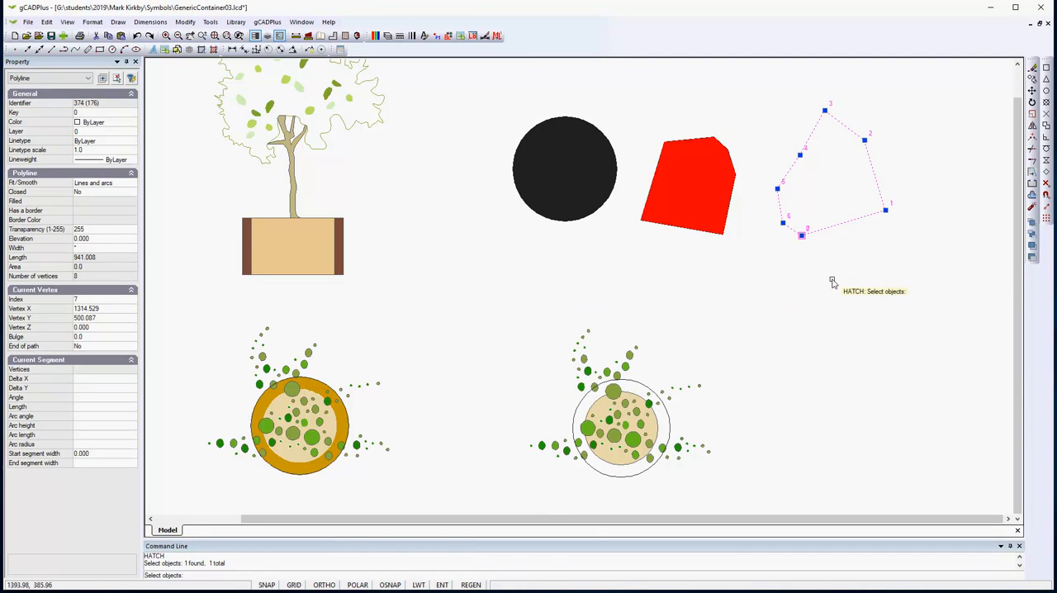
key("Return")
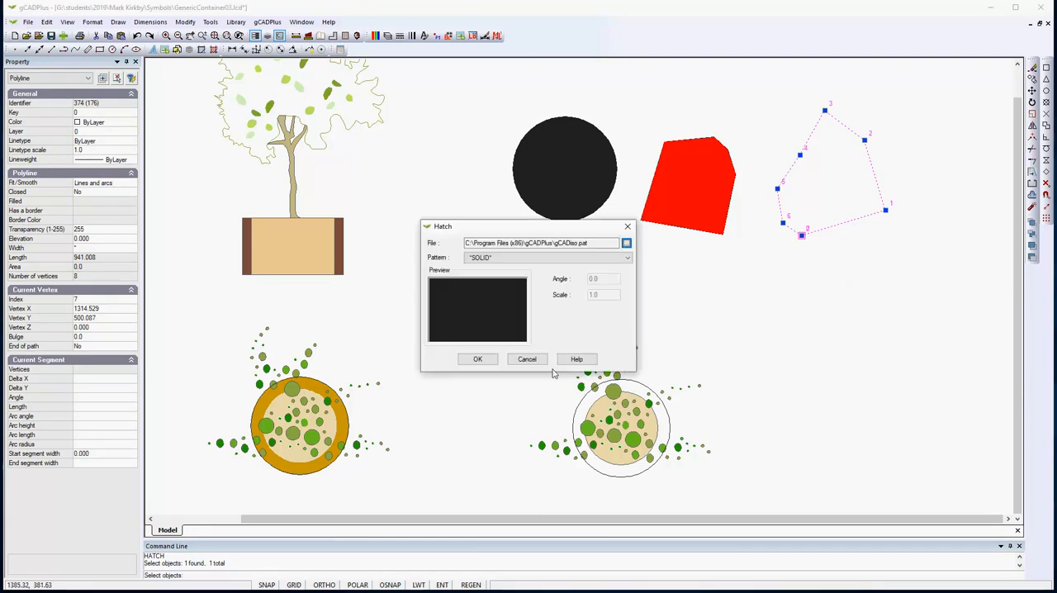
left_click(489, 363)
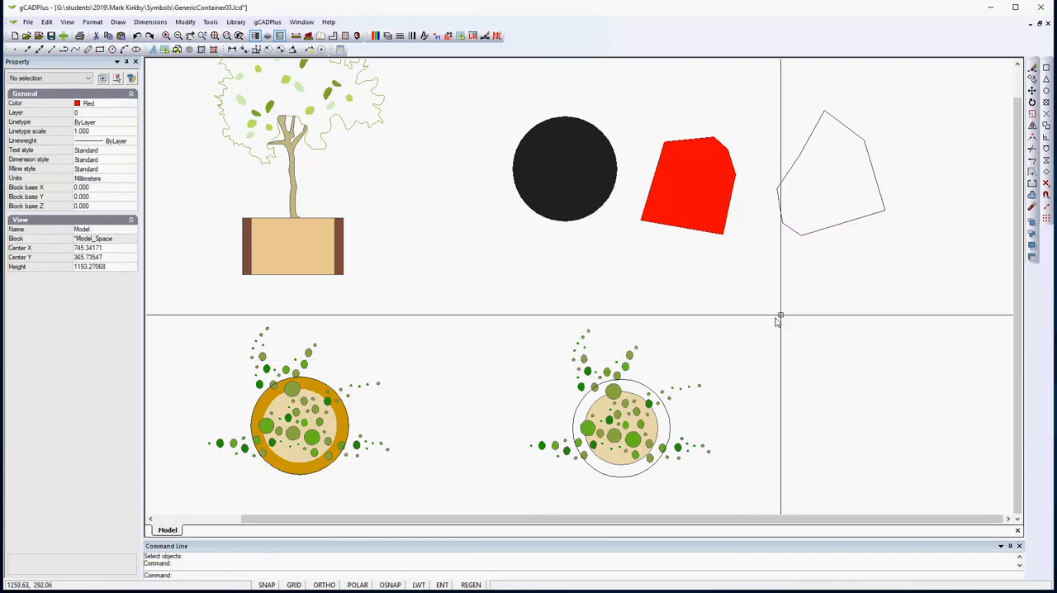
- Set the rightmost polyline's Closed property to Yes and deselect it
left_click(830, 230)
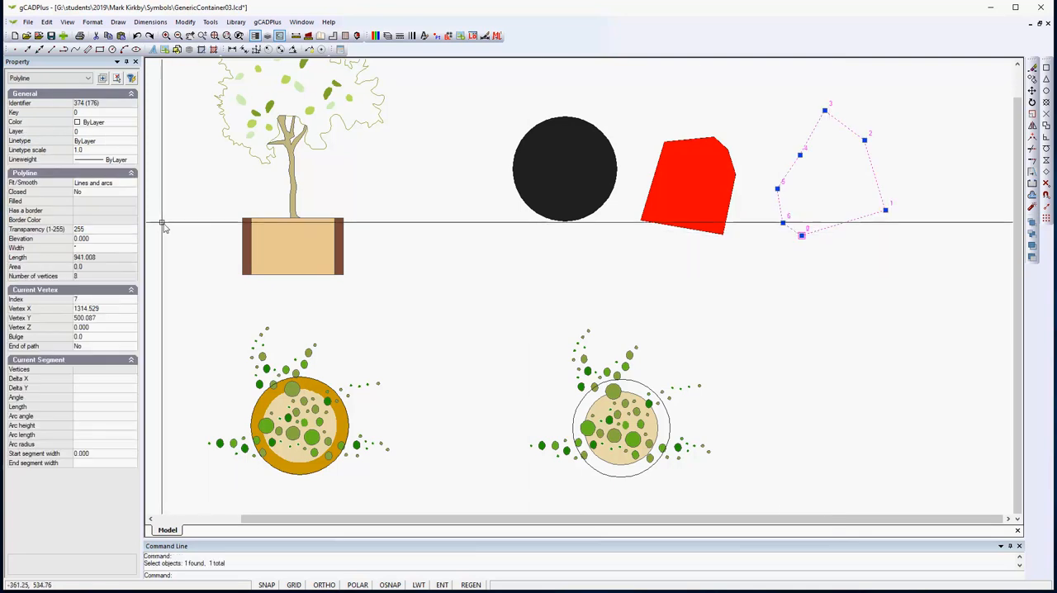
double_click(98, 194)
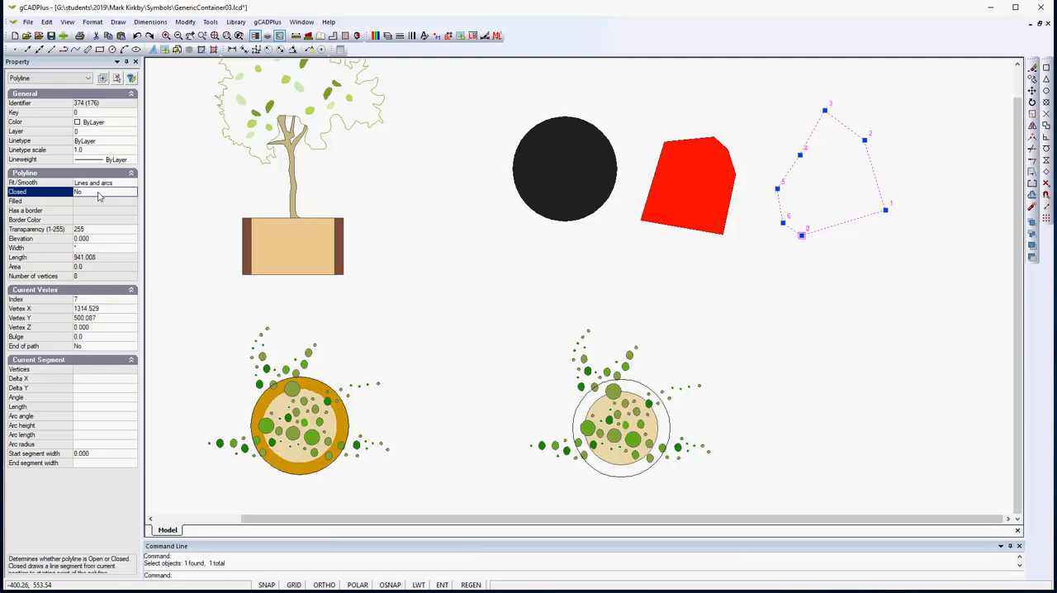
key("Escape")
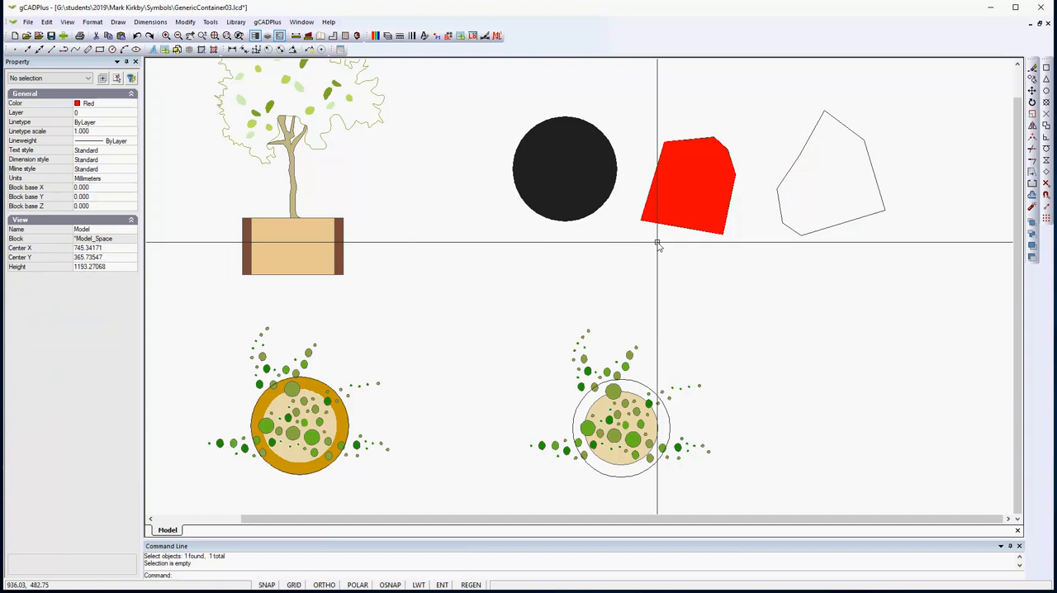
- Hatch the closed rightmost polyline with the SOLID pattern
right_click(686, 276)
left_click(727, 299)
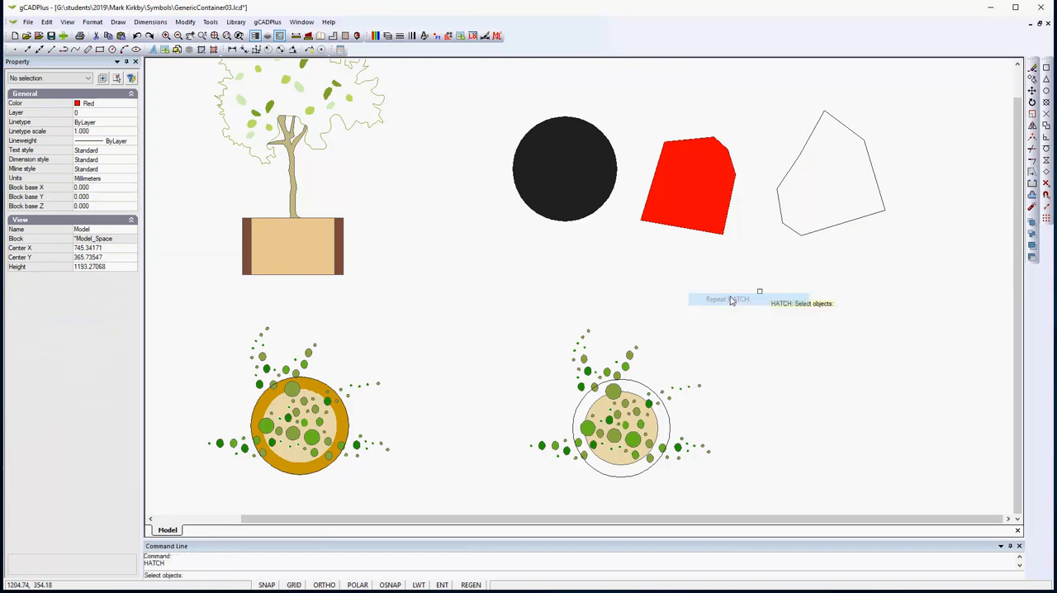
left_click(845, 224)
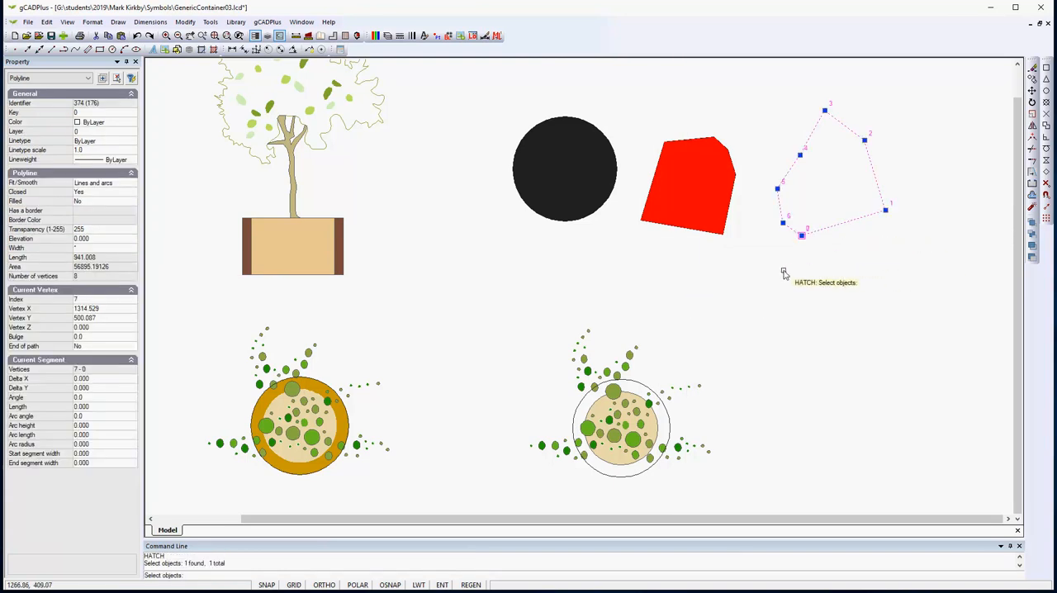
key("Return")
left_click(476, 361)
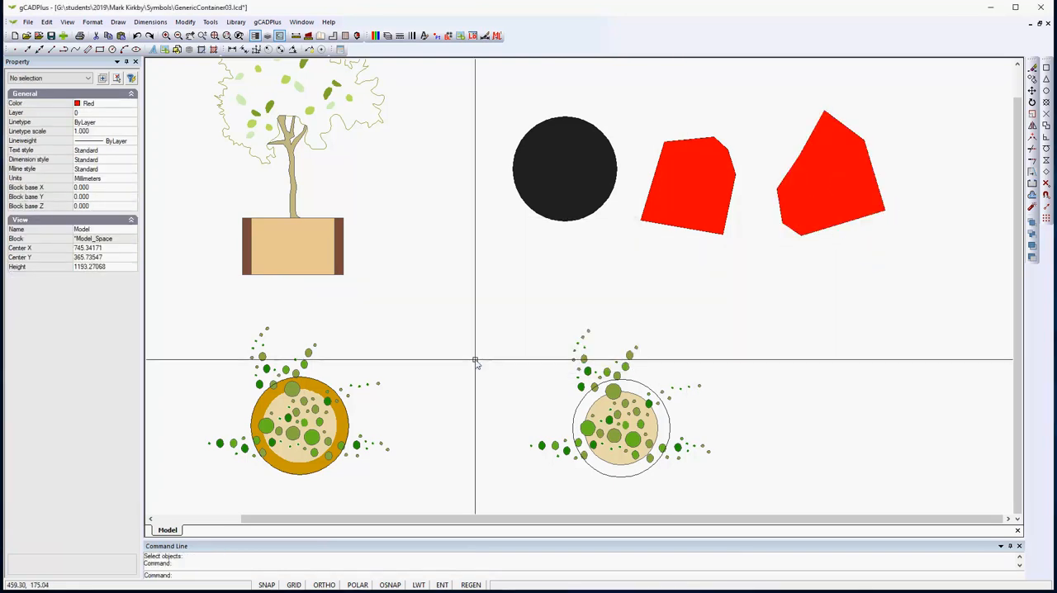
- Erase the circle and both polygons together with their solid hatches
left_click(916, 266)
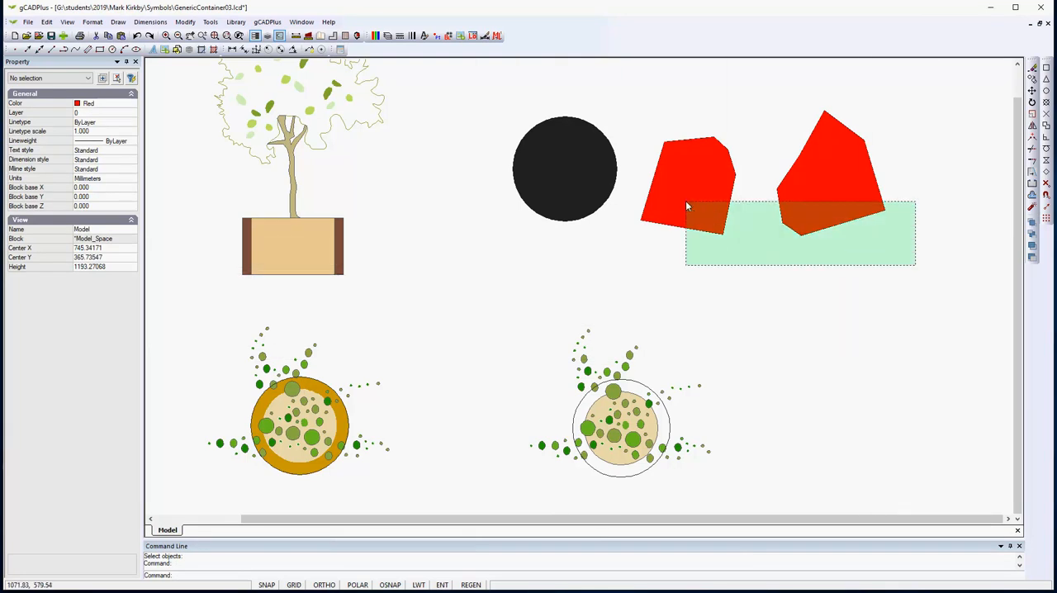
left_click(496, 101)
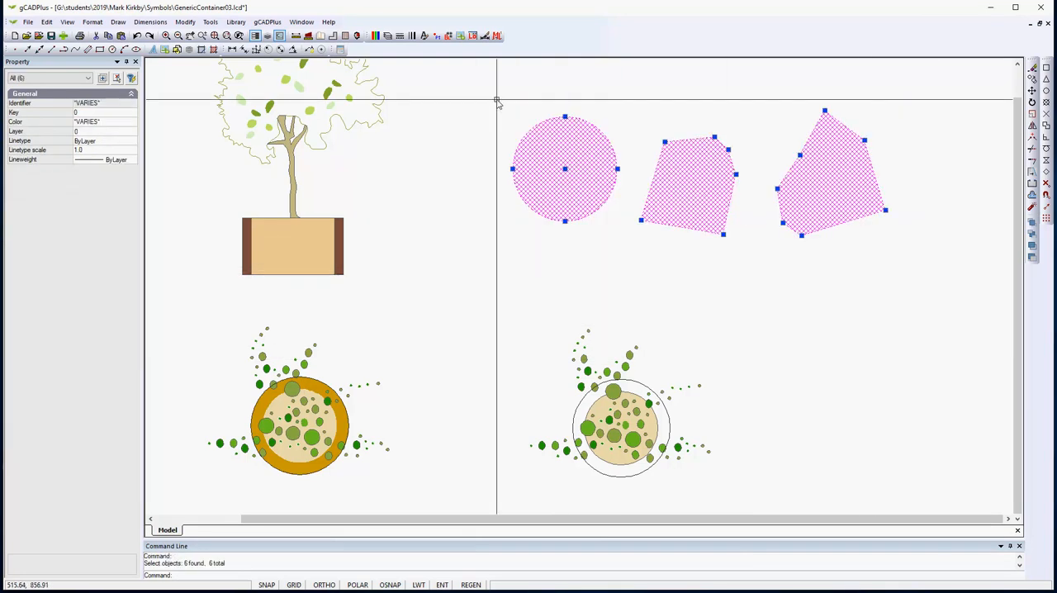
right_click(496, 260)
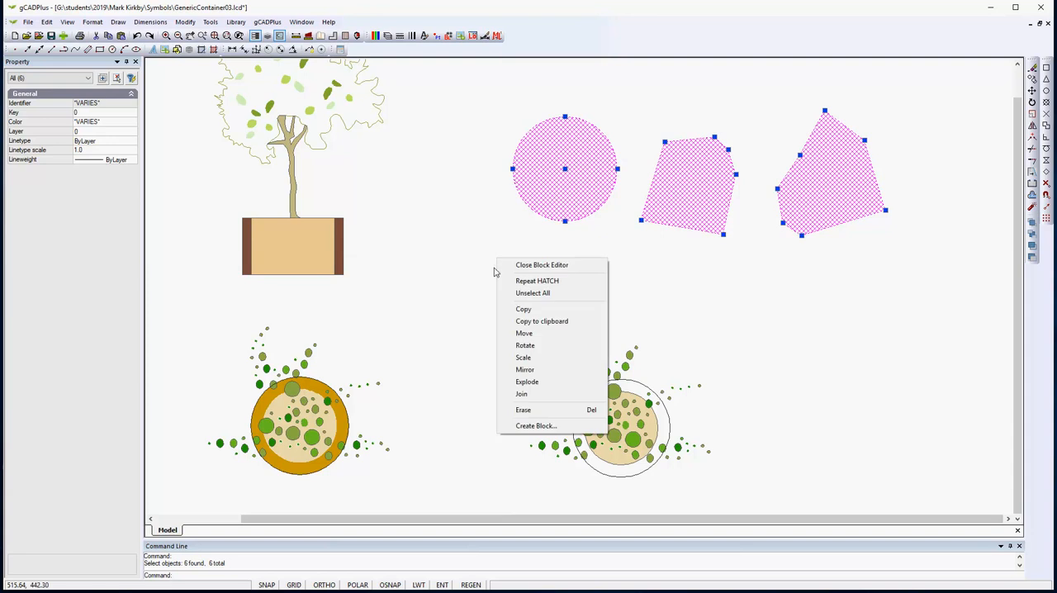
left_click(522, 412)
- Set the current drawing color to 42, matching the rim of the finished plant container
scroll(309, 489, "up", 1)
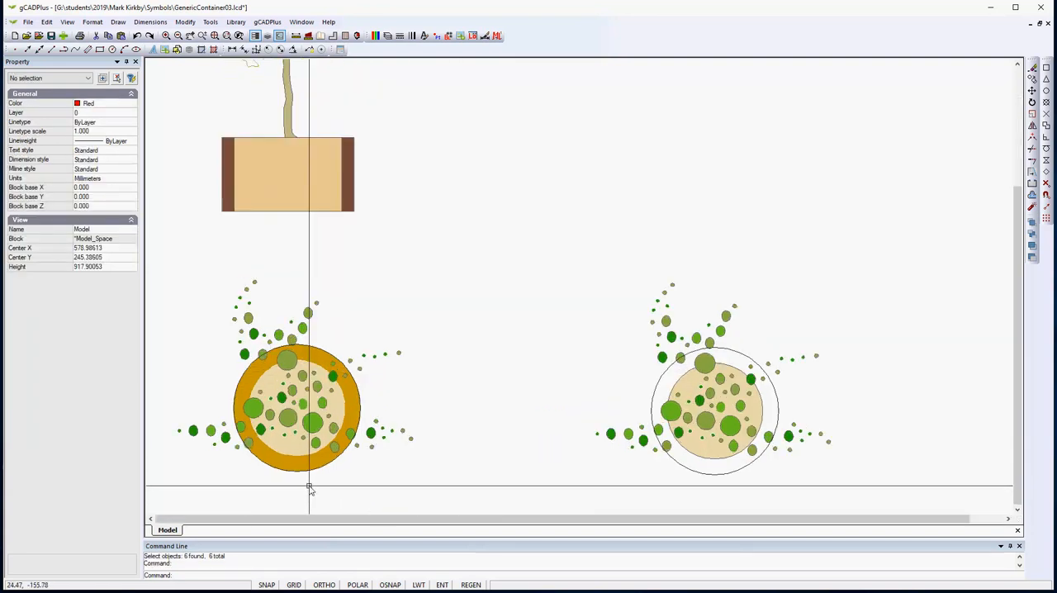
scroll(309, 489, "up", 1)
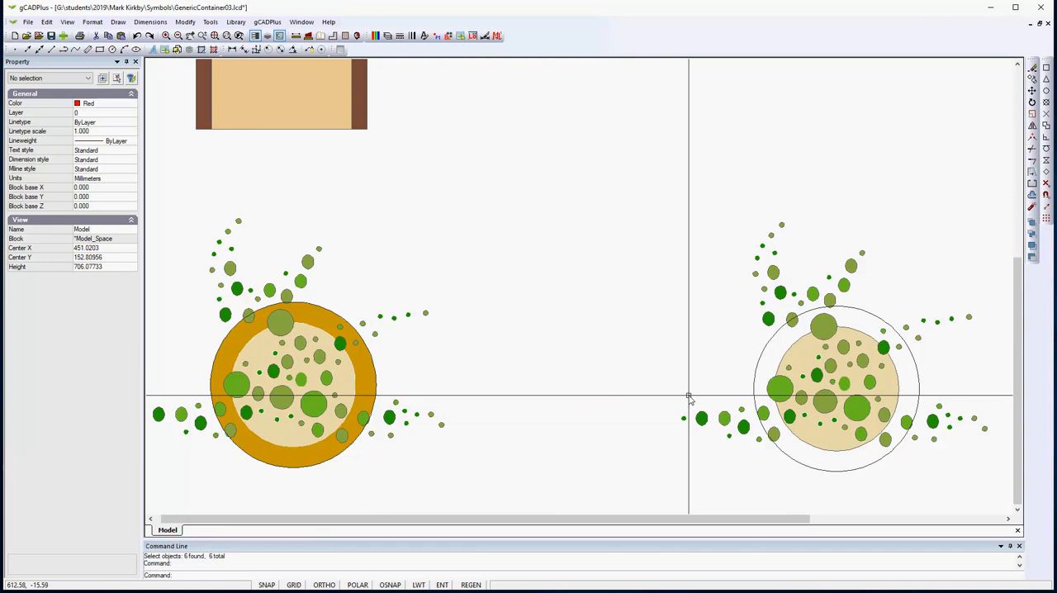
left_click(132, 105)
left_click(132, 105)
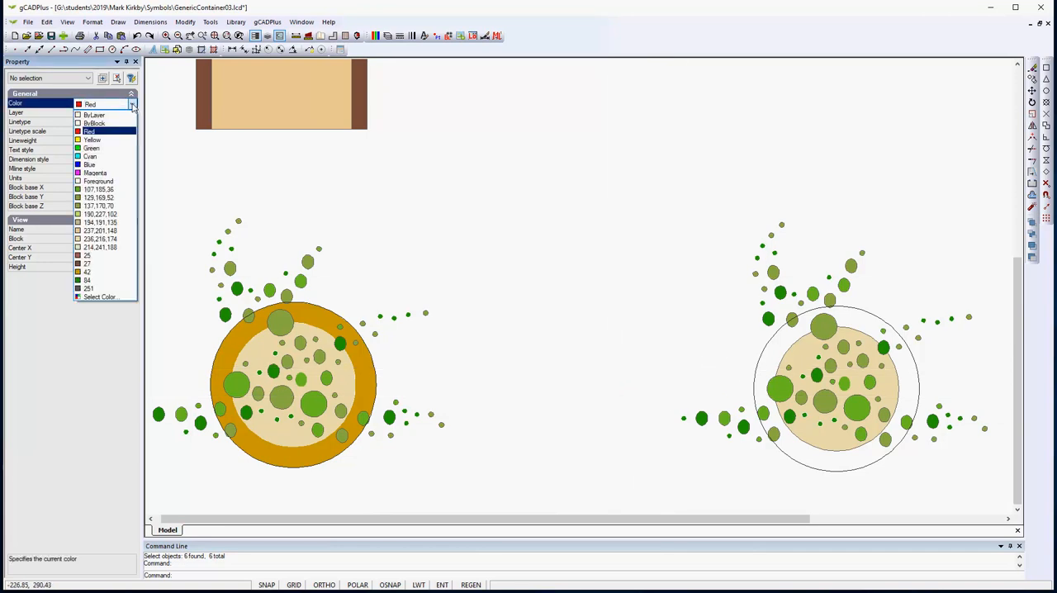
left_click(117, 238)
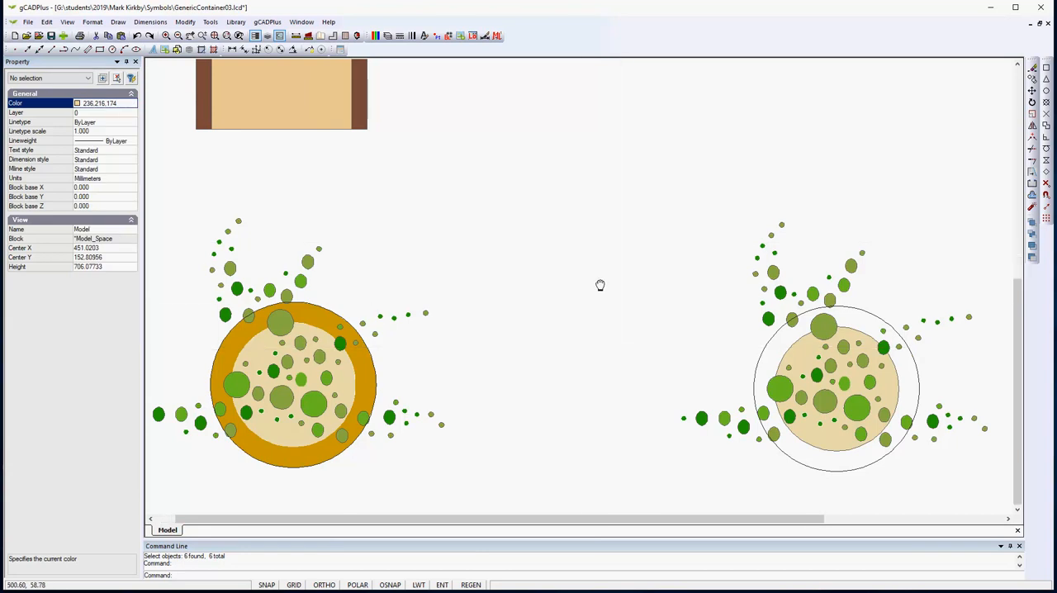
middle_click_drag(601, 285, 579, 235)
- Hatch the ring between the outer and inner circles of the right-hand container with the SOLID pattern
left_click(535, 356)
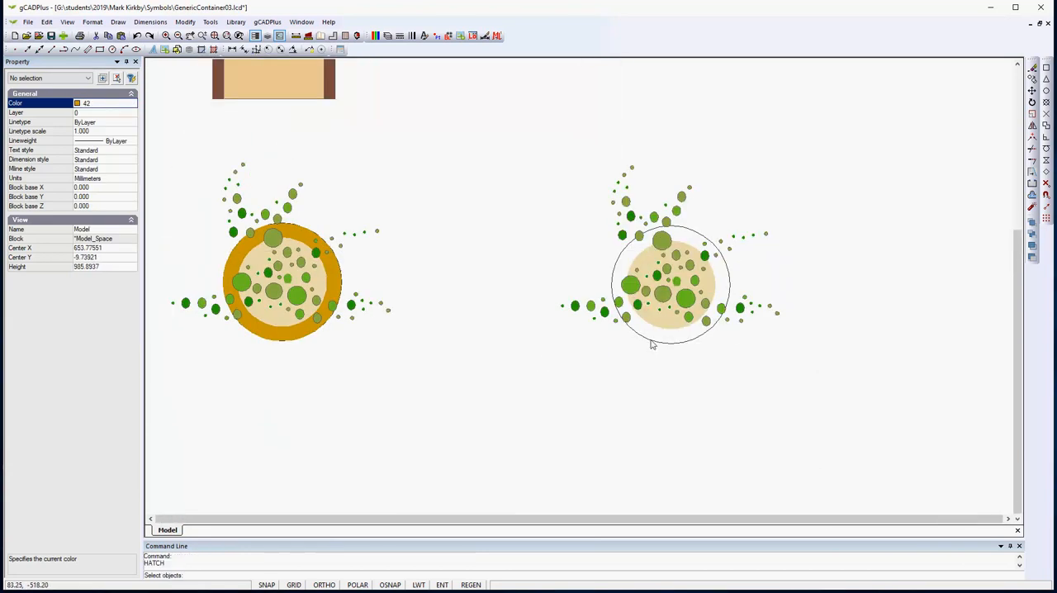
left_click(649, 344)
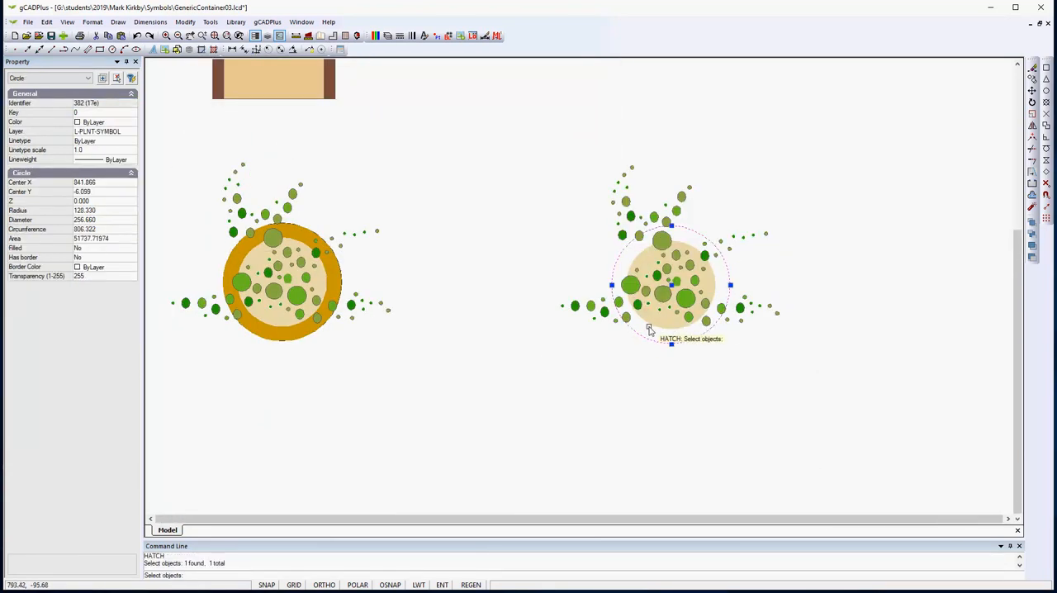
left_click(650, 329)
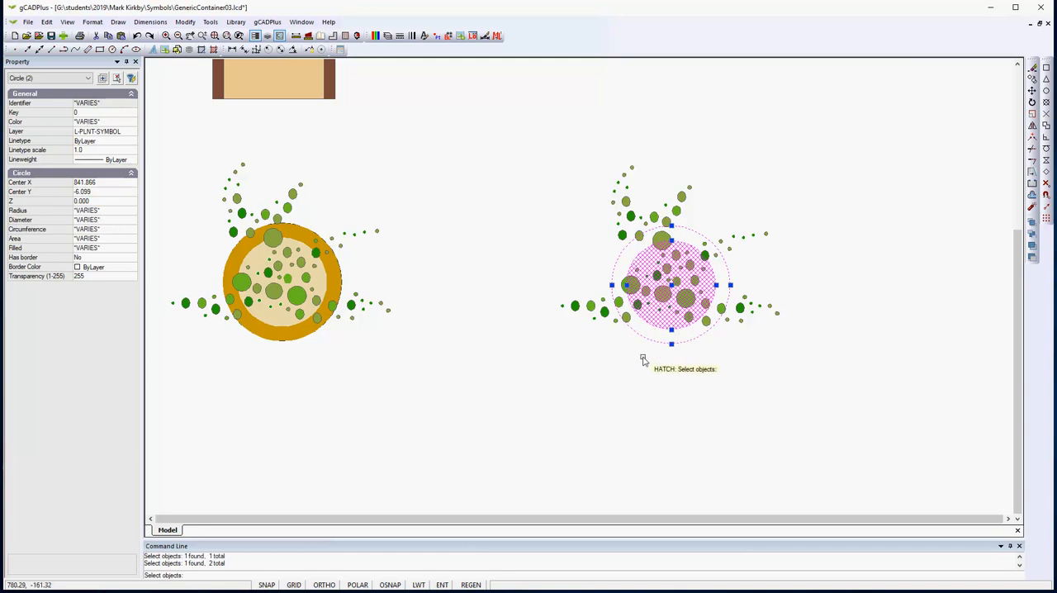
key("Return")
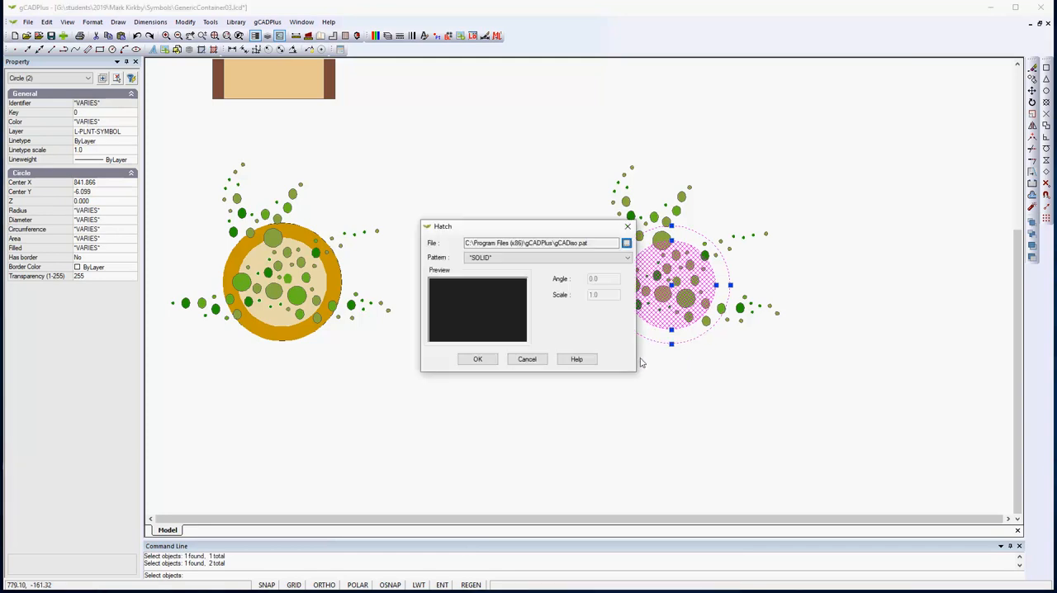
left_click(495, 366)
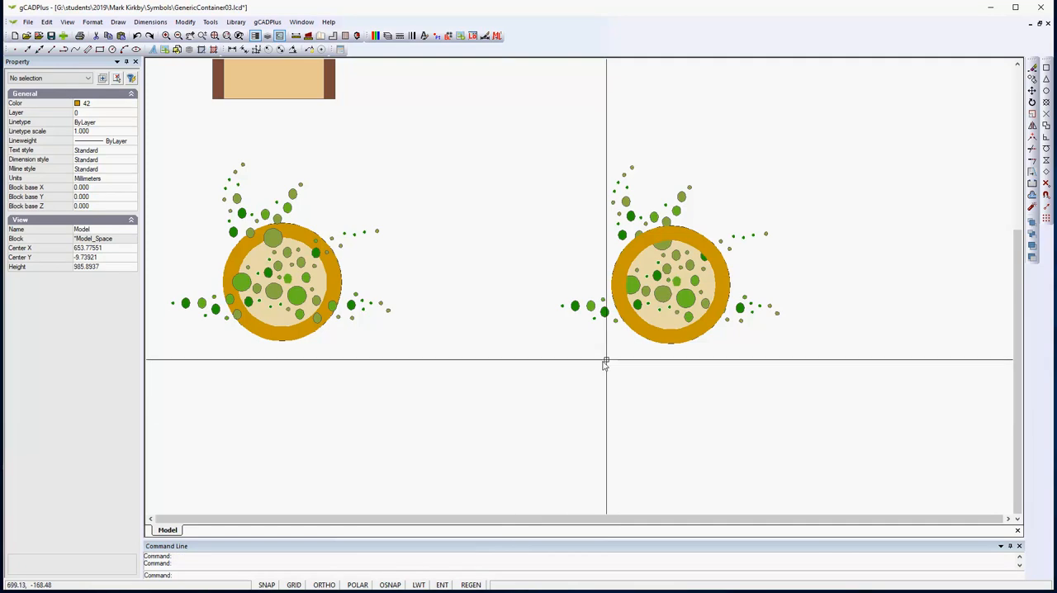
- Send the solid rim hatch of the right-hand container behind the plant circles in the draw order
left_click(649, 340)
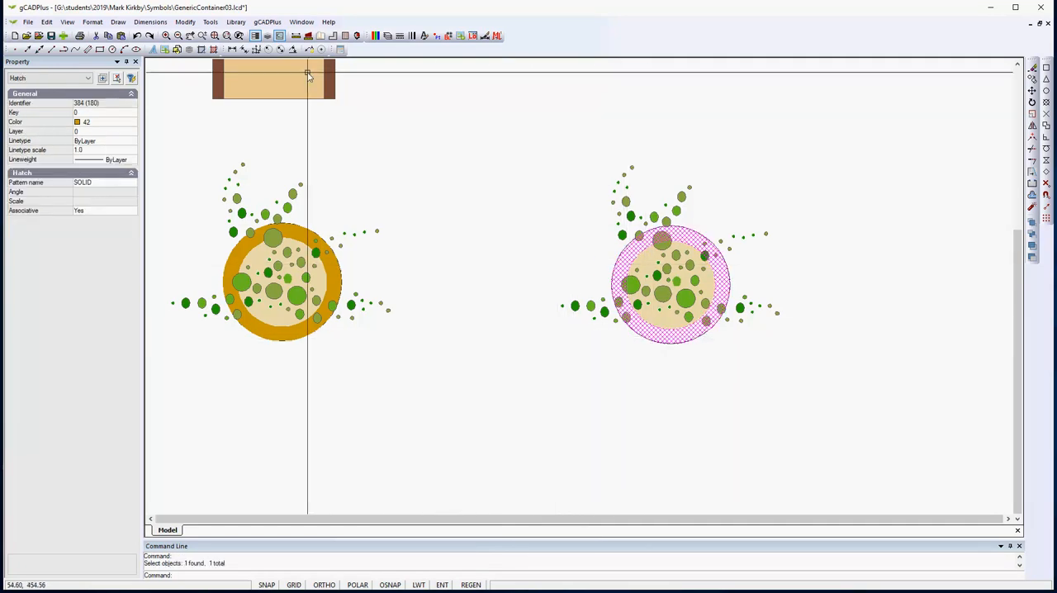
left_click(216, 23)
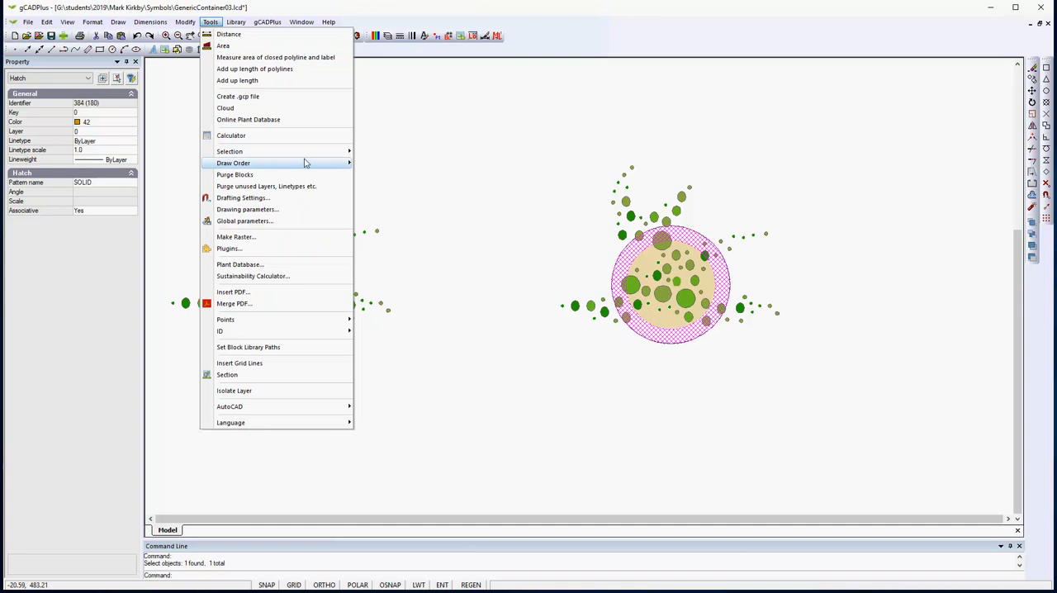
mouse_move(343, 165)
left_click(388, 175)
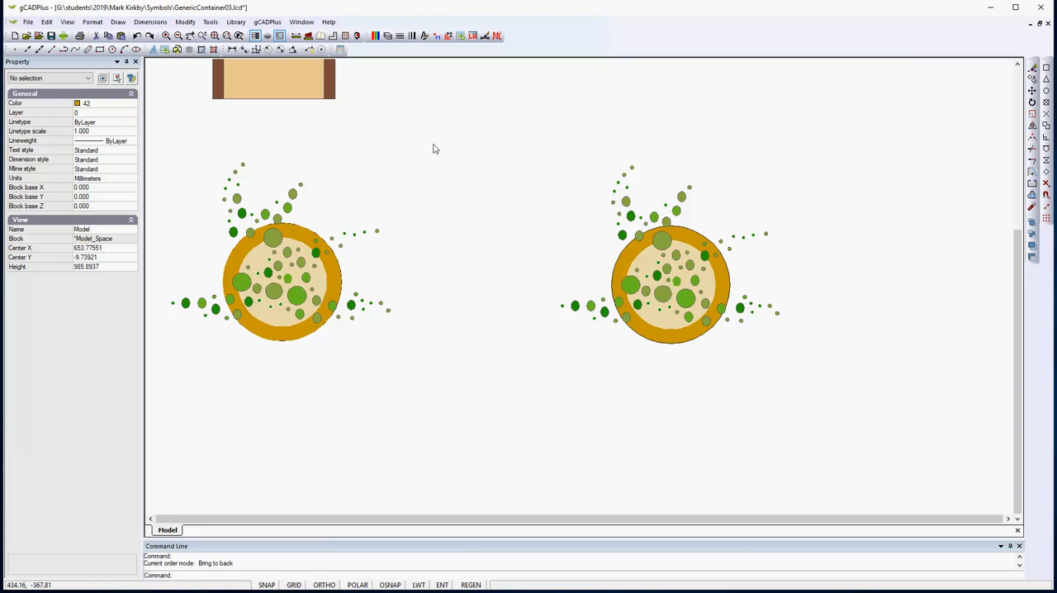
- Turn on the DECK layer
left_click(388, 36)
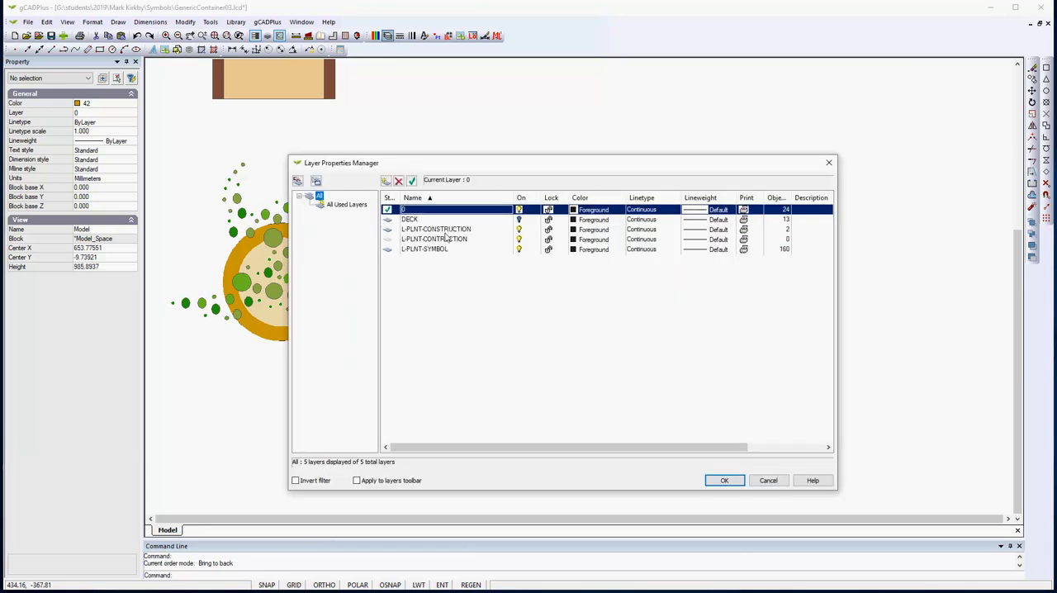
left_click(519, 220)
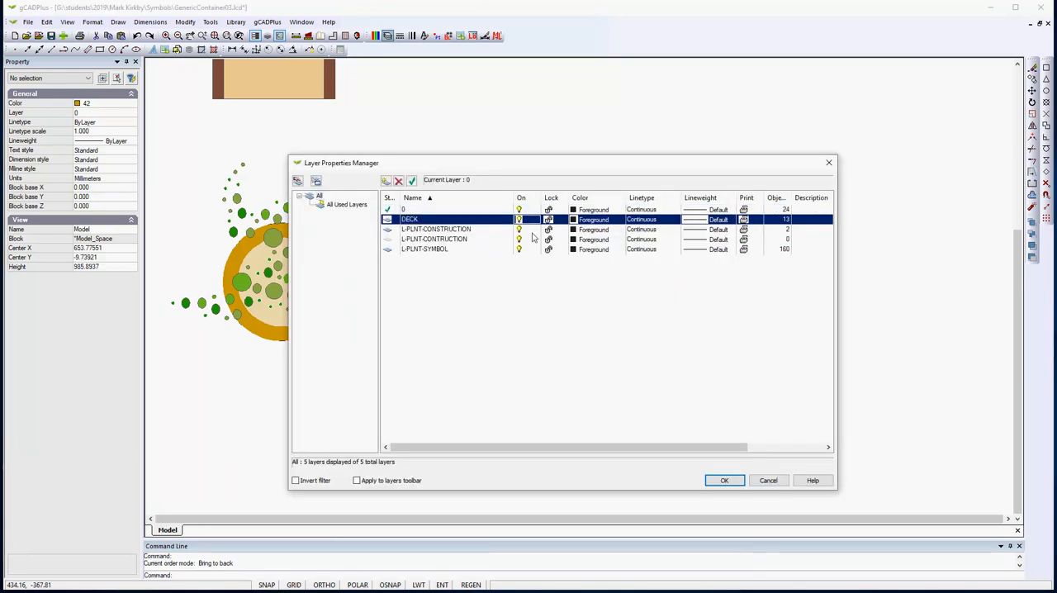
left_click(723, 480)
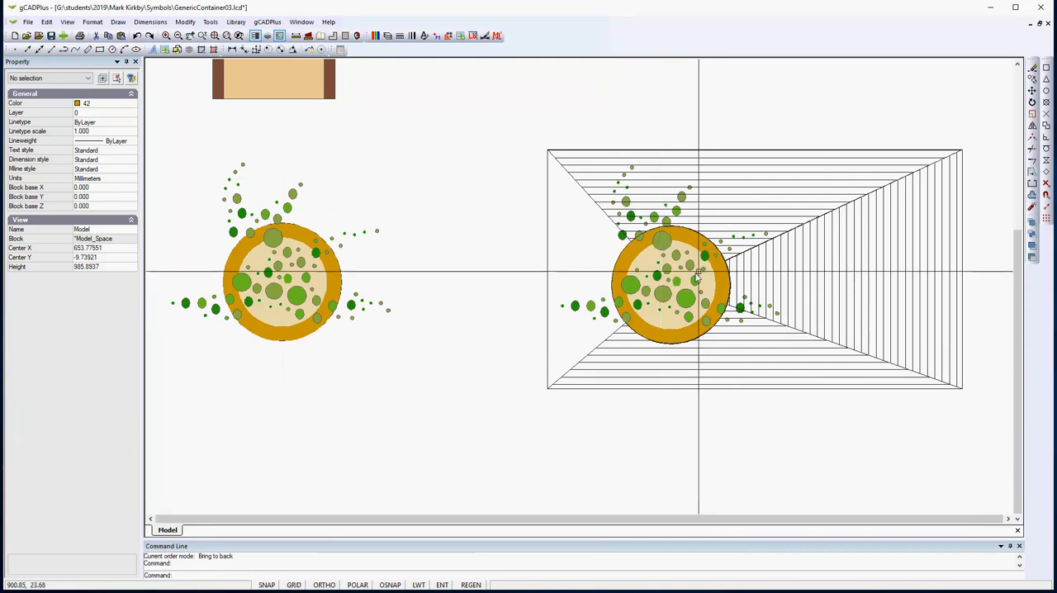
- Hatch the deck using its left edge line and the boundaries above and below the container, with the LINE pattern at scale 5
scroll(640, 354, "up", 3)
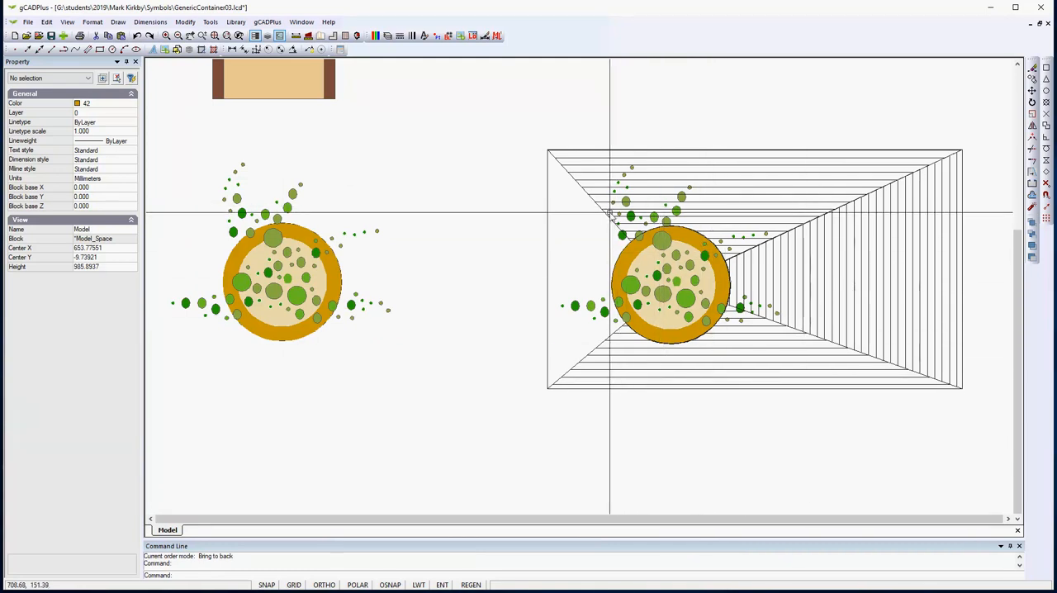
right_click(438, 195)
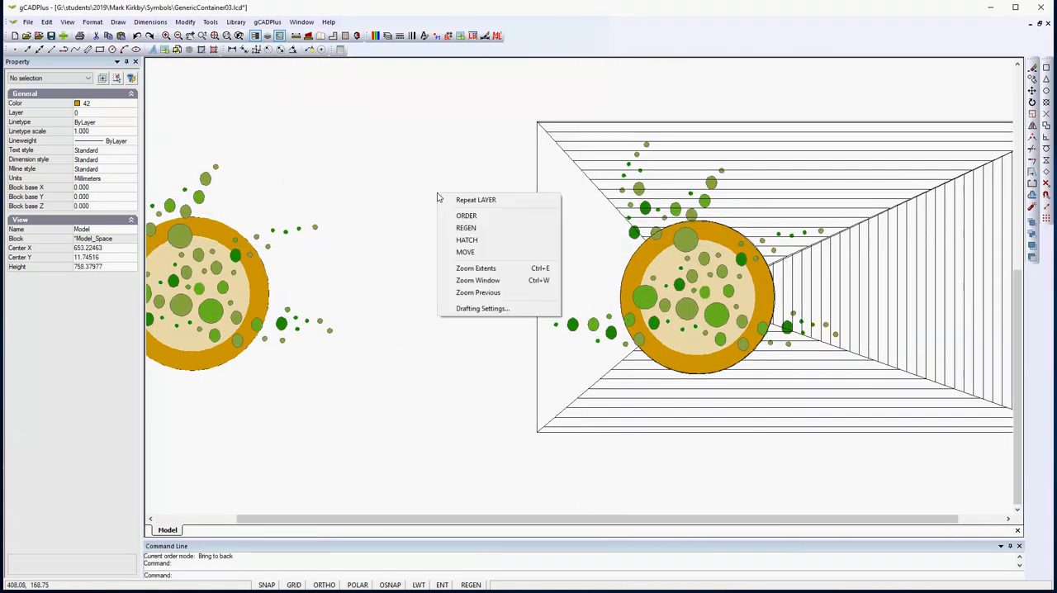
left_click(474, 242)
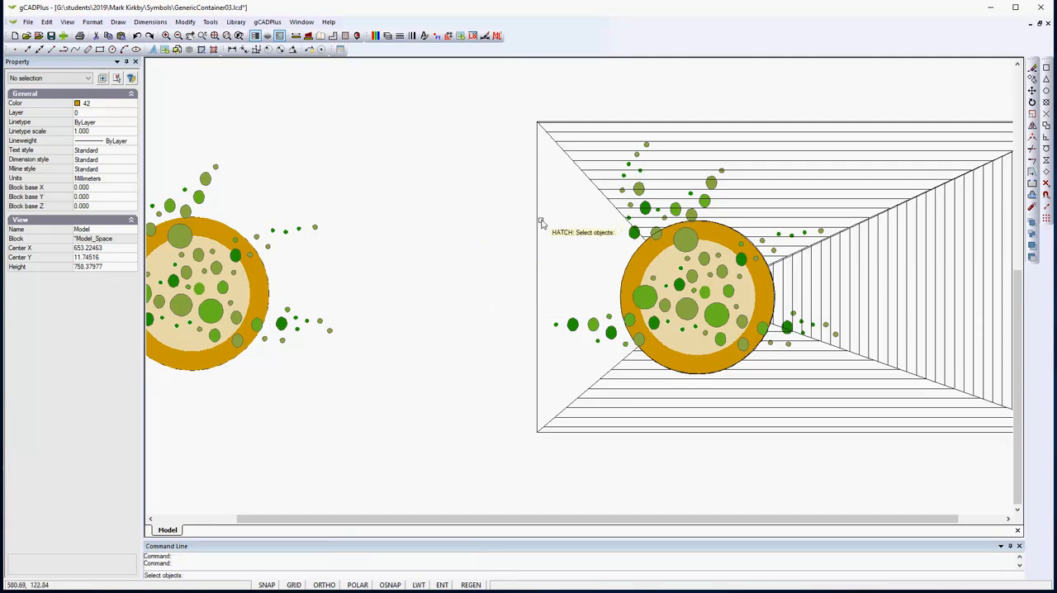
left_click(538, 233)
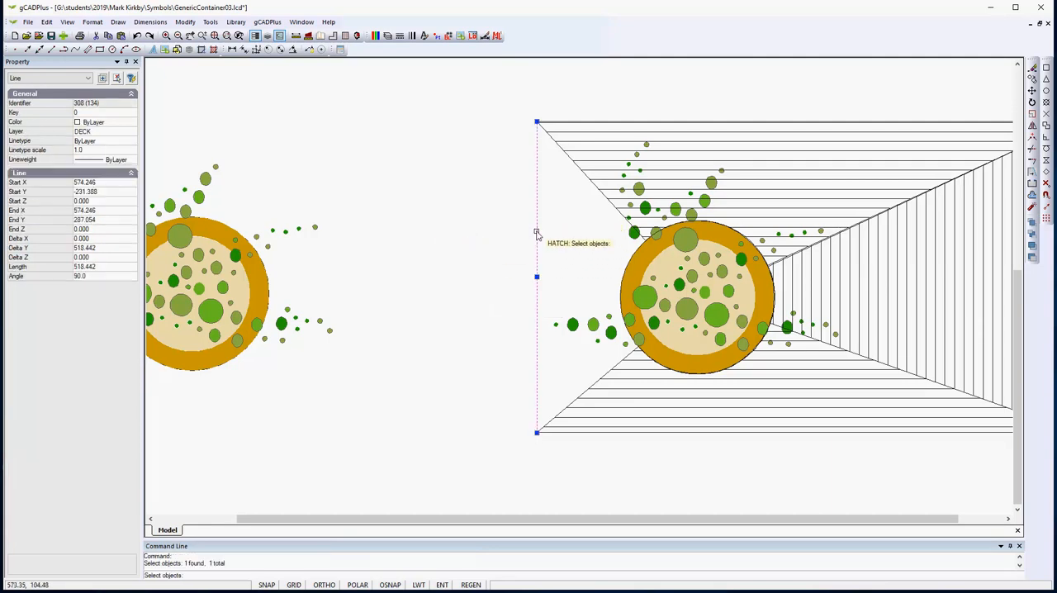
left_click(569, 159)
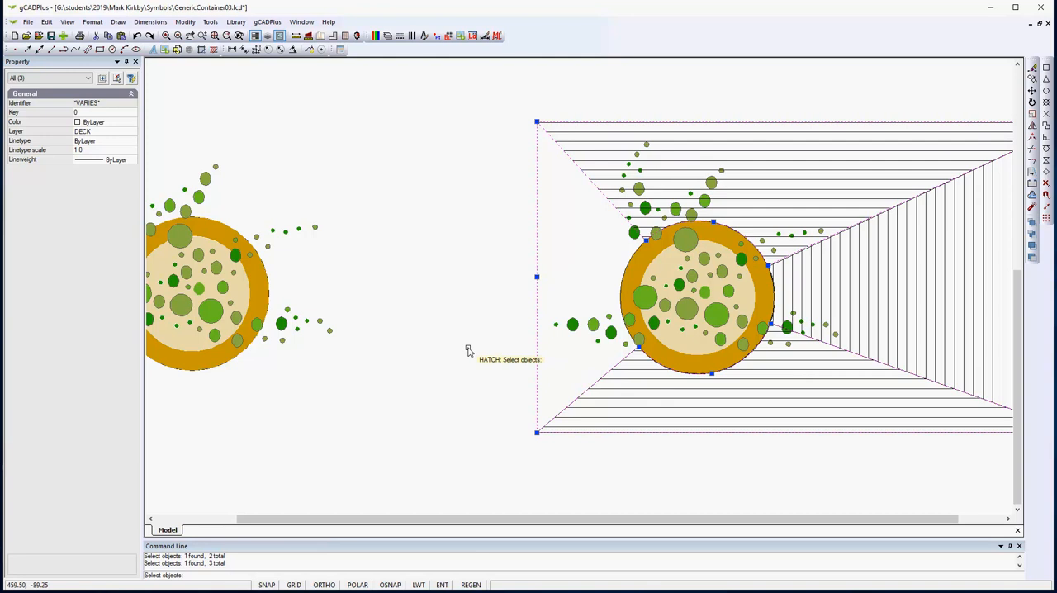
key("Return")
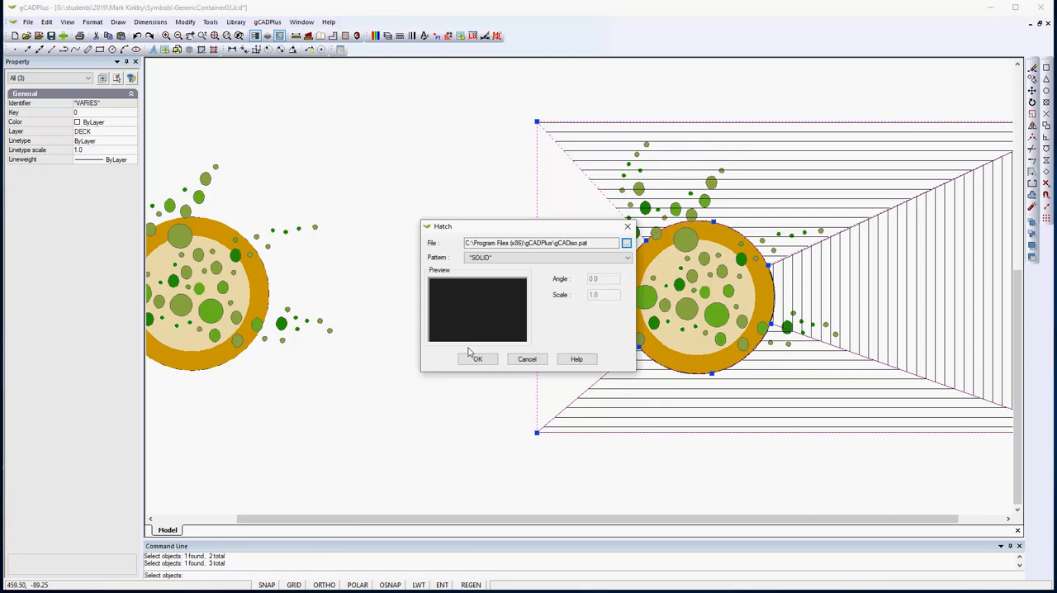
left_click(630, 261)
left_click_drag(628, 289, 635, 406)
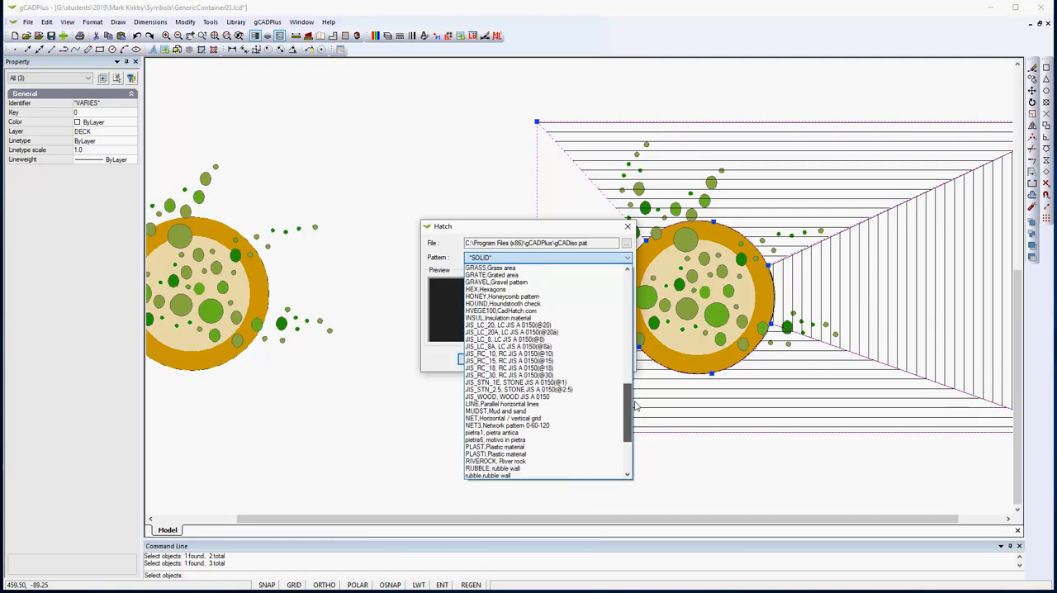
left_click(537, 404)
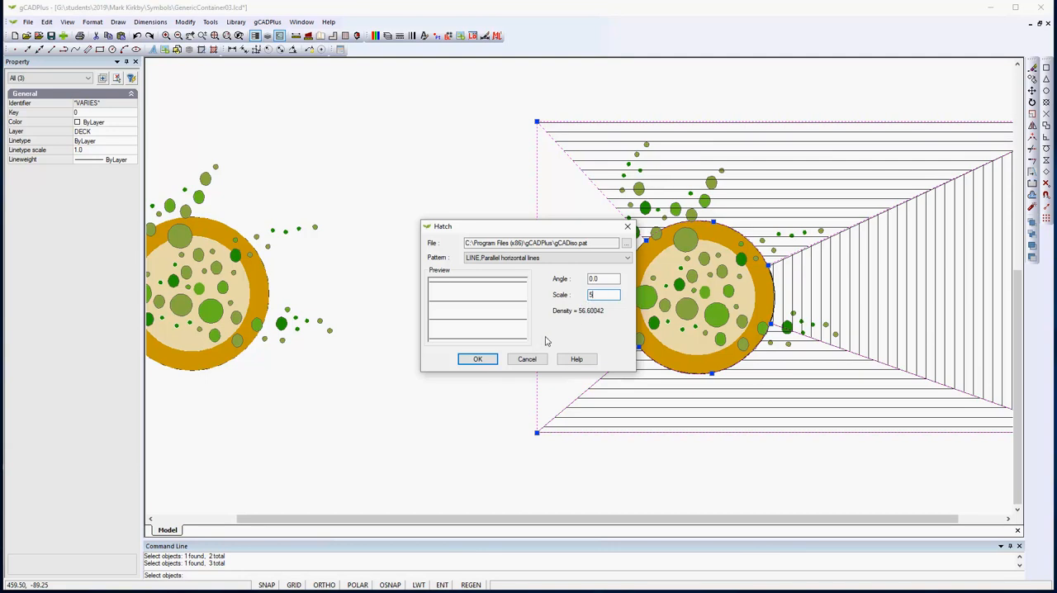
left_click(483, 361)
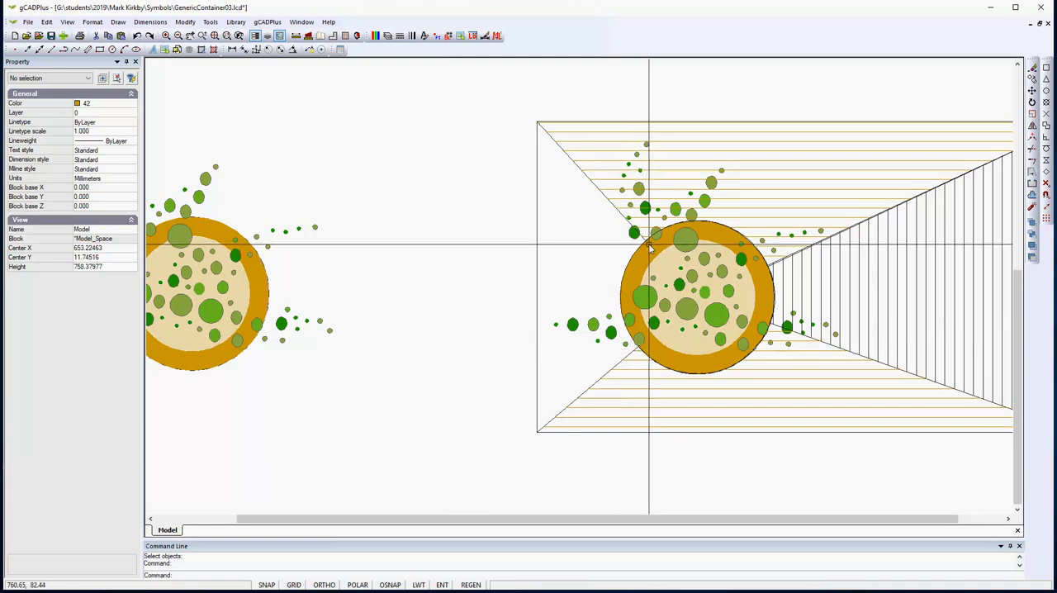
- Draw a Start, Center, End arc along the container's left edge, centred on the container and joining the inner ends of the diagonal deck lines
left_click(119, 23)
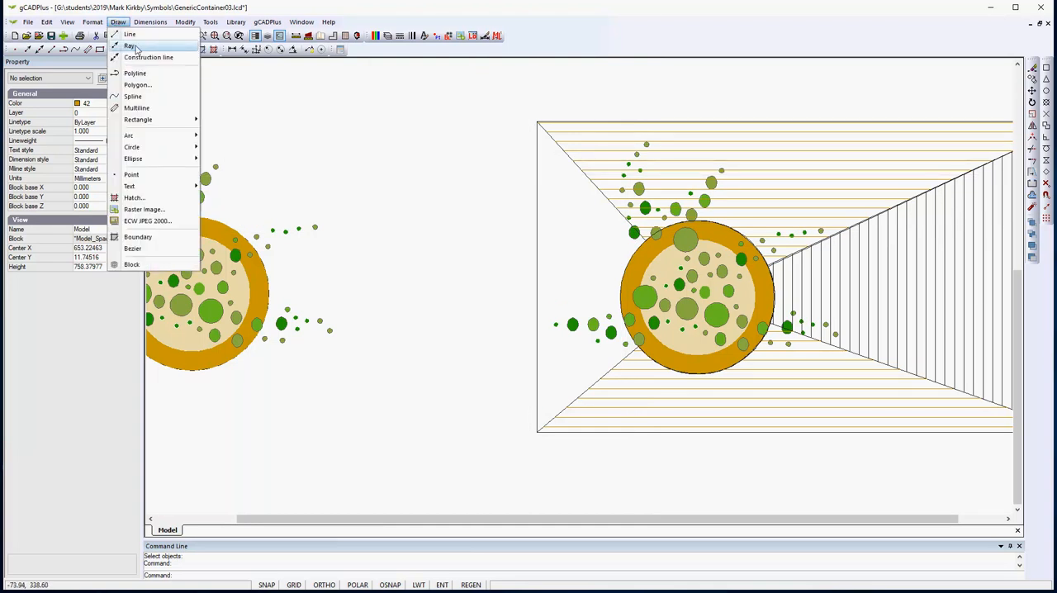
mouse_move(177, 141)
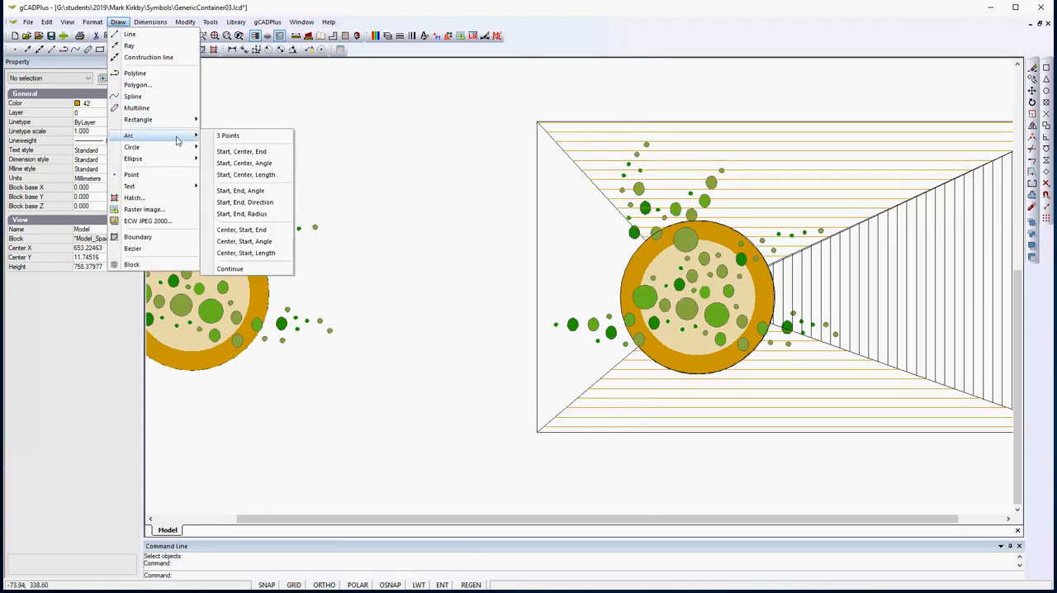
left_click(241, 152)
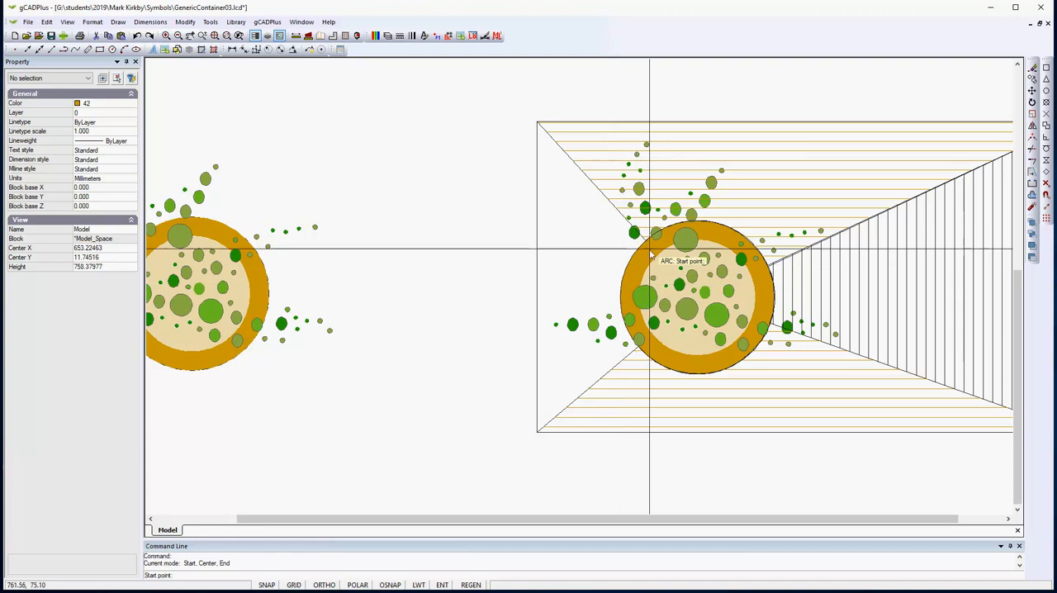
left_click(1044, 71)
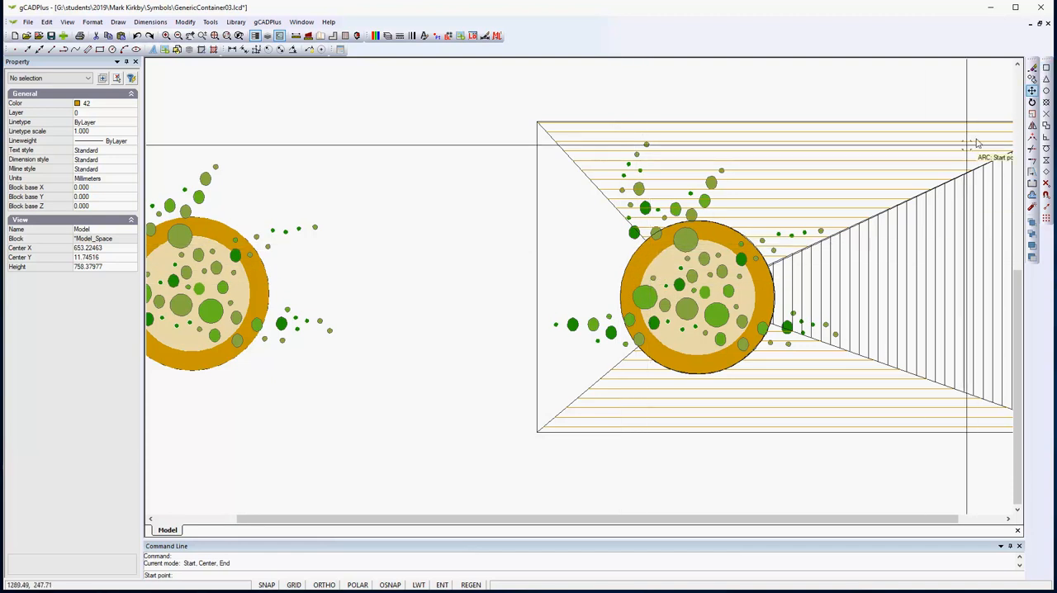
scroll(658, 249, "up", 2)
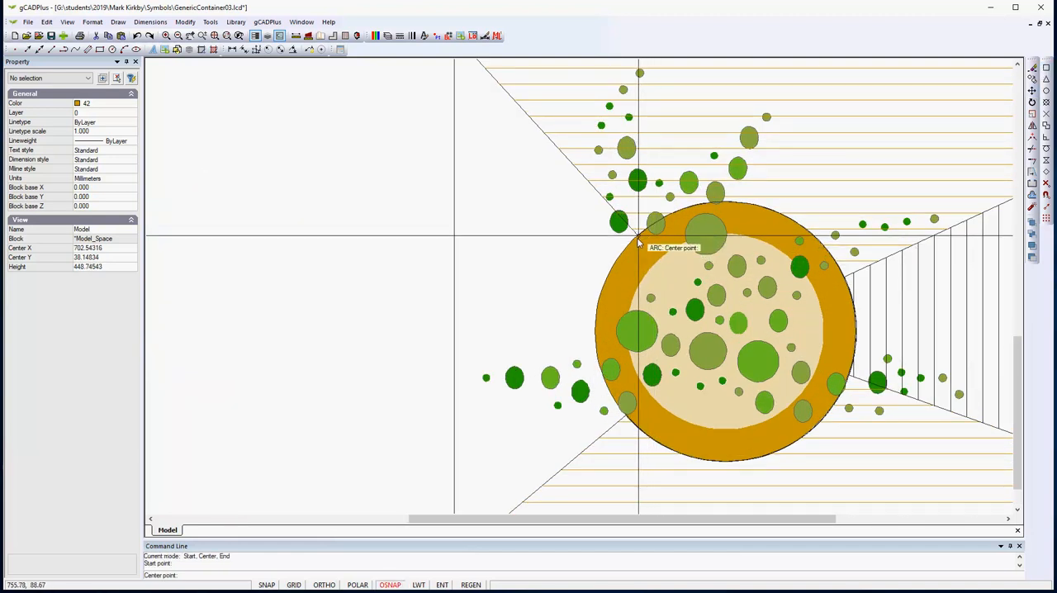
left_click(1045, 91)
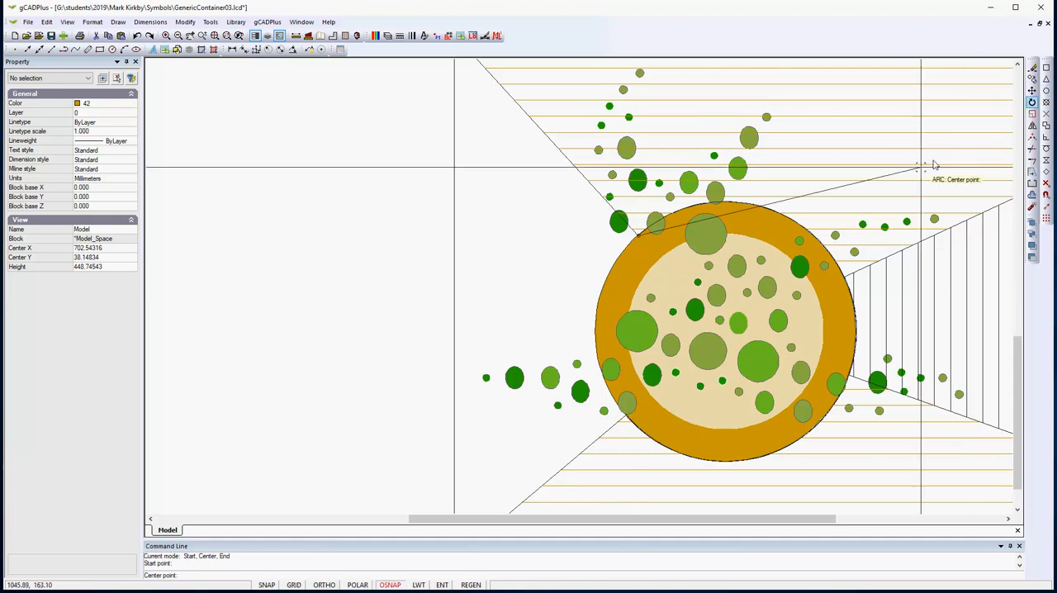
left_click(596, 320)
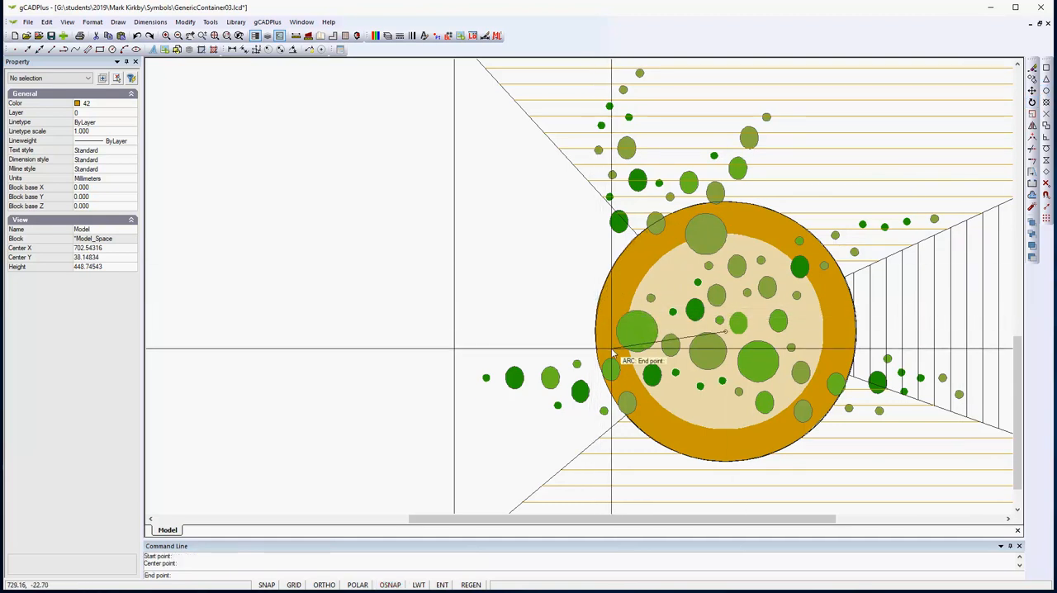
left_click(1046, 70)
left_click(626, 415)
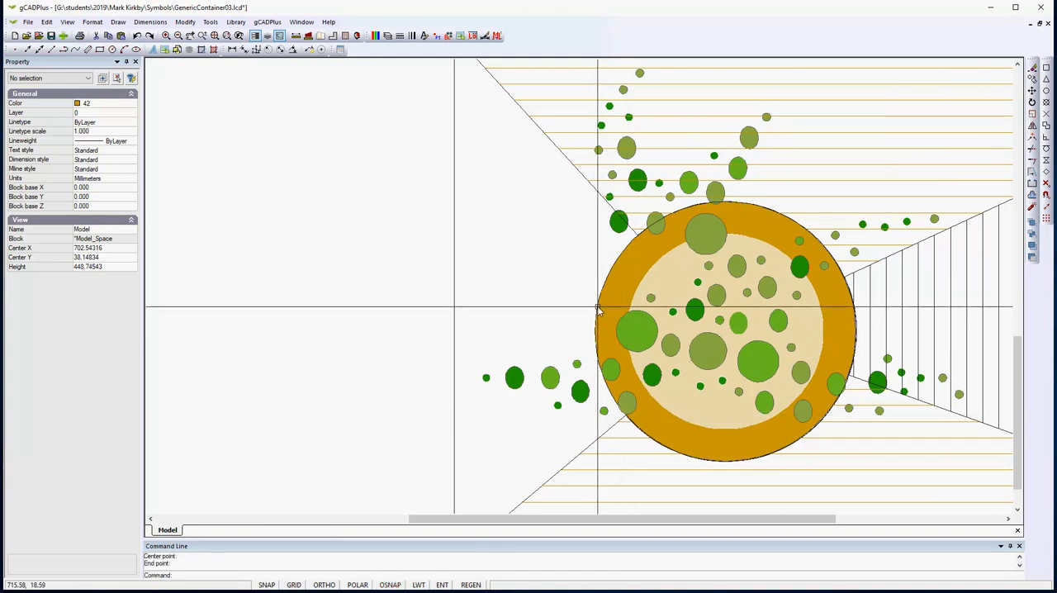
- Select the new arc on the container's left edge to inspect its extent, and deselect it
left_click(597, 308)
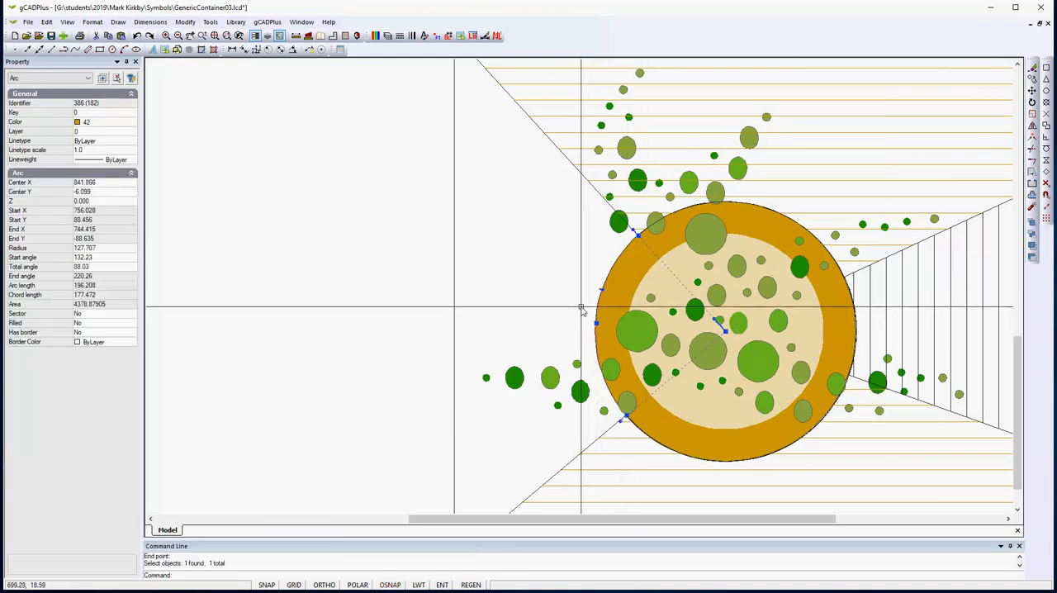
key("Escape")
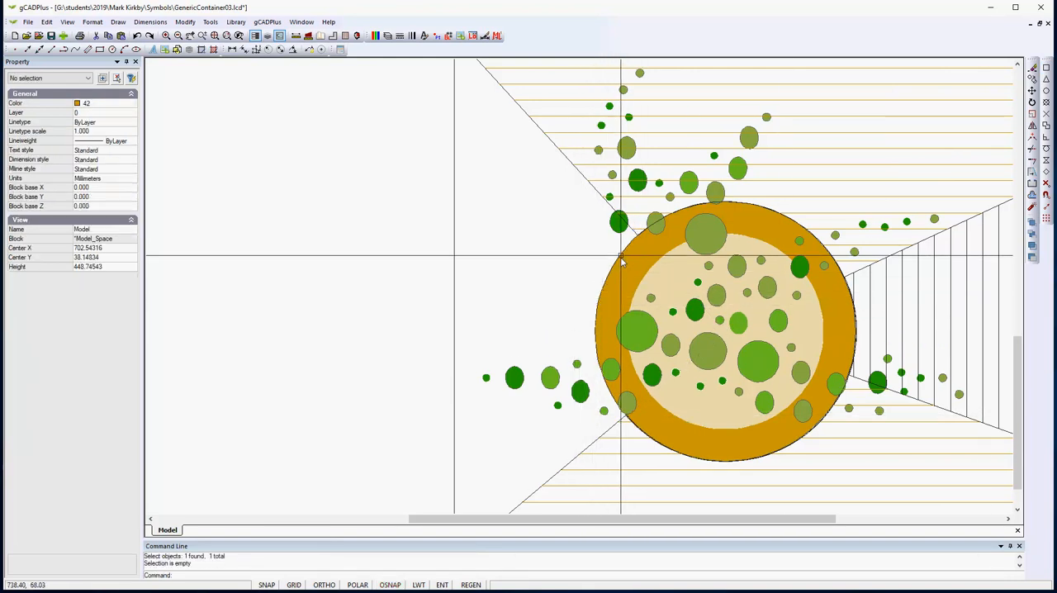
left_click(596, 308)
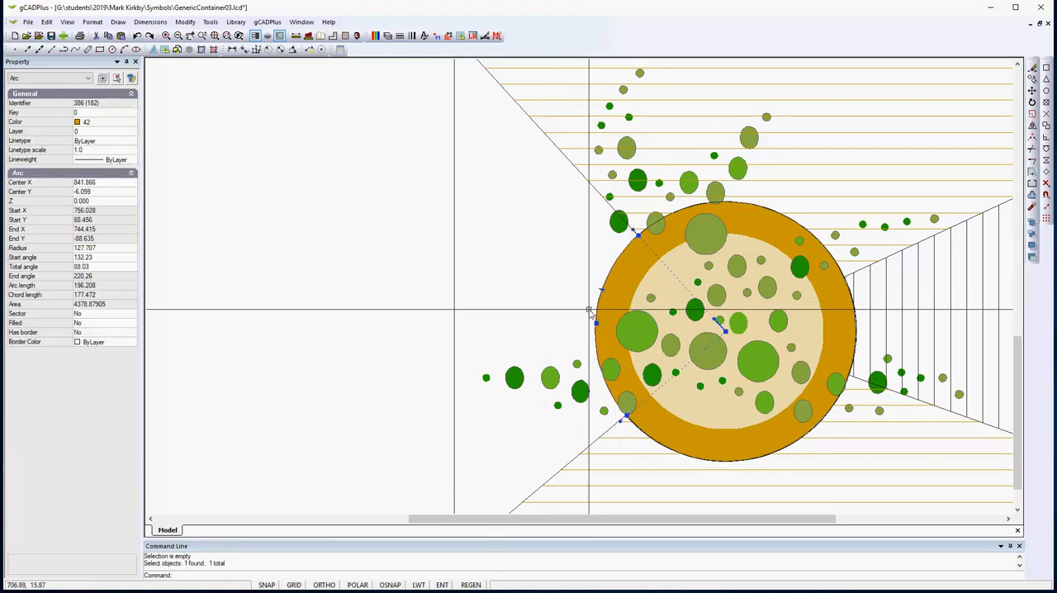
key("Escape")
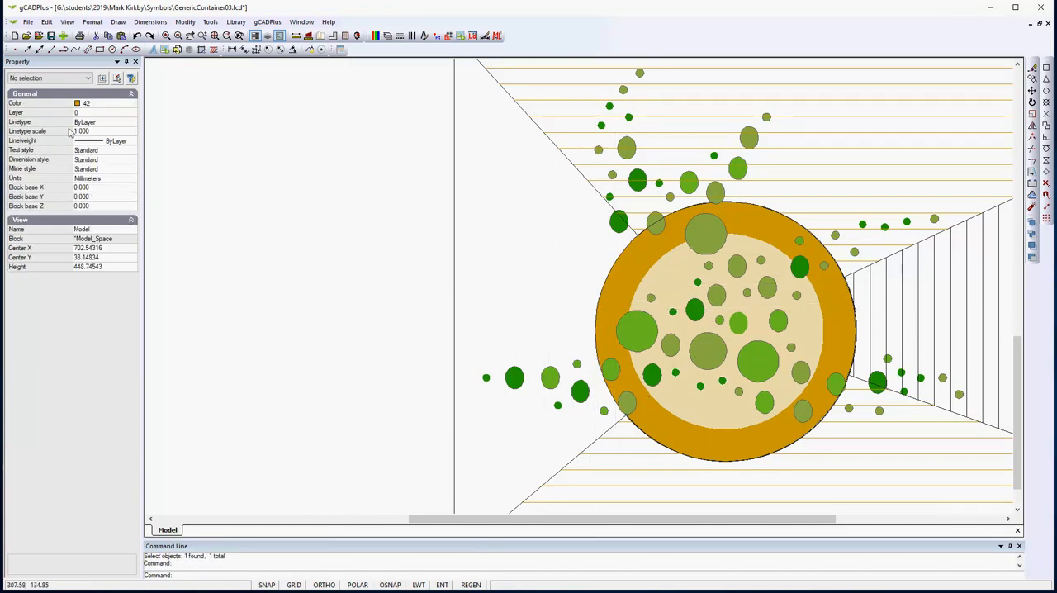
- Start a polyline with an arc along the container's left edge, from the inner end of the lower diagonal deck line to the upper one
left_click(118, 23)
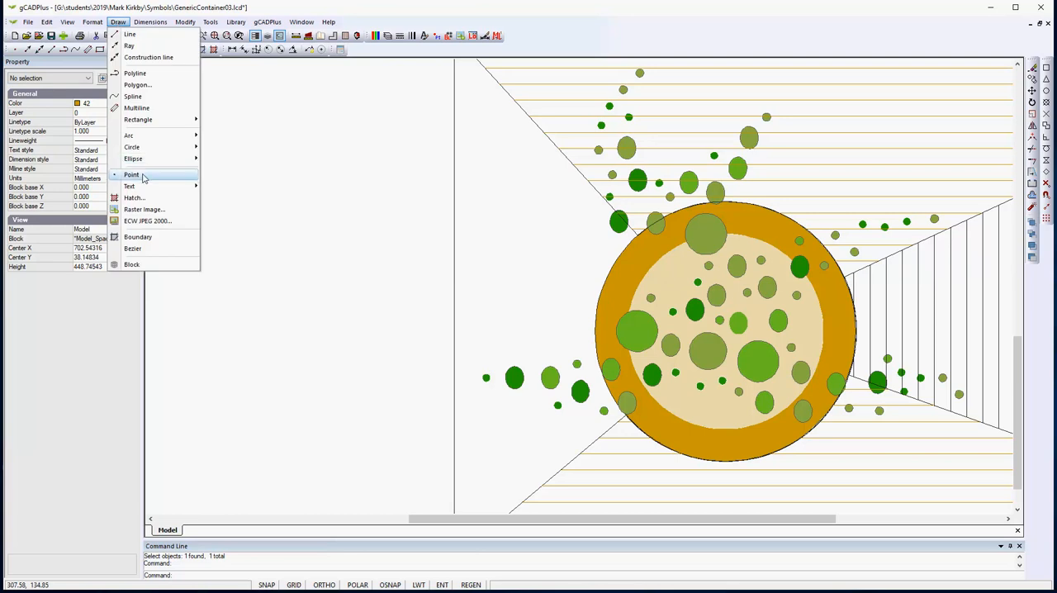
left_click(134, 73)
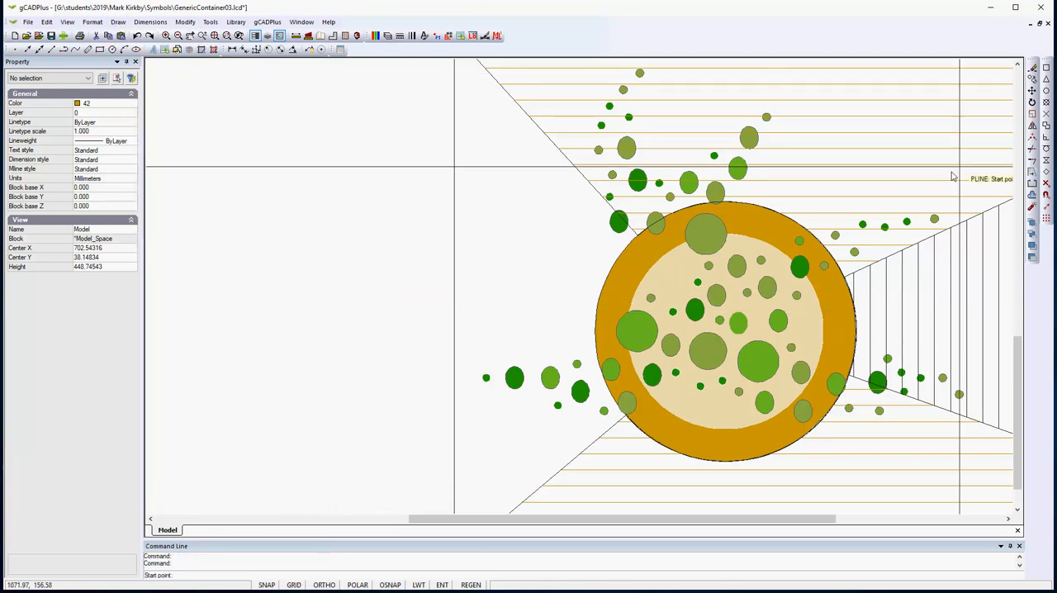
left_click(625, 423)
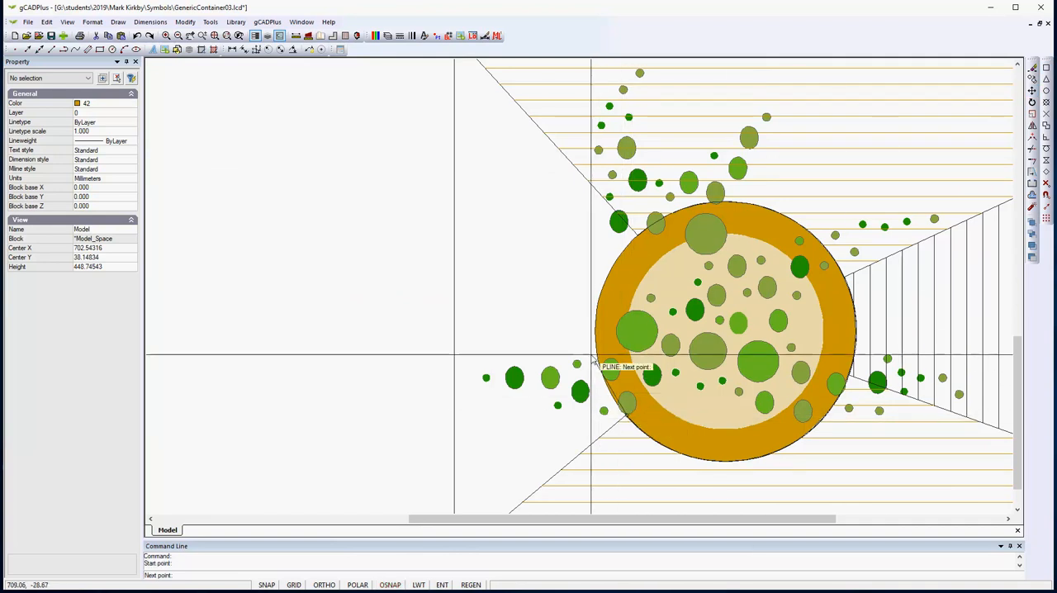
right_click(584, 393)
left_click(606, 410)
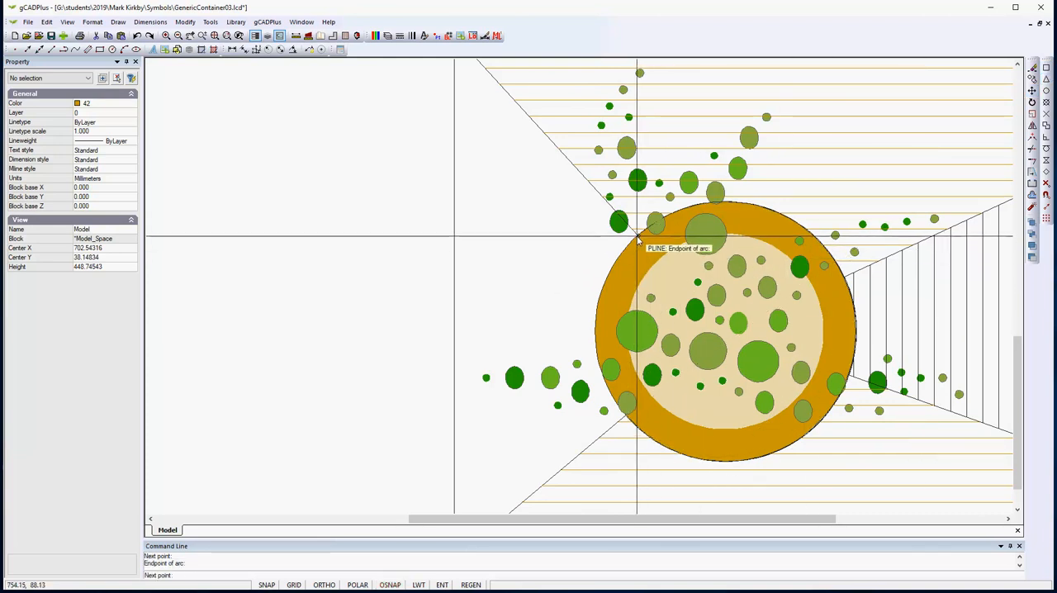
- Continue the polyline with straight segments to the deck's upper-left and lower-left corners, and close it
right_click(643, 263)
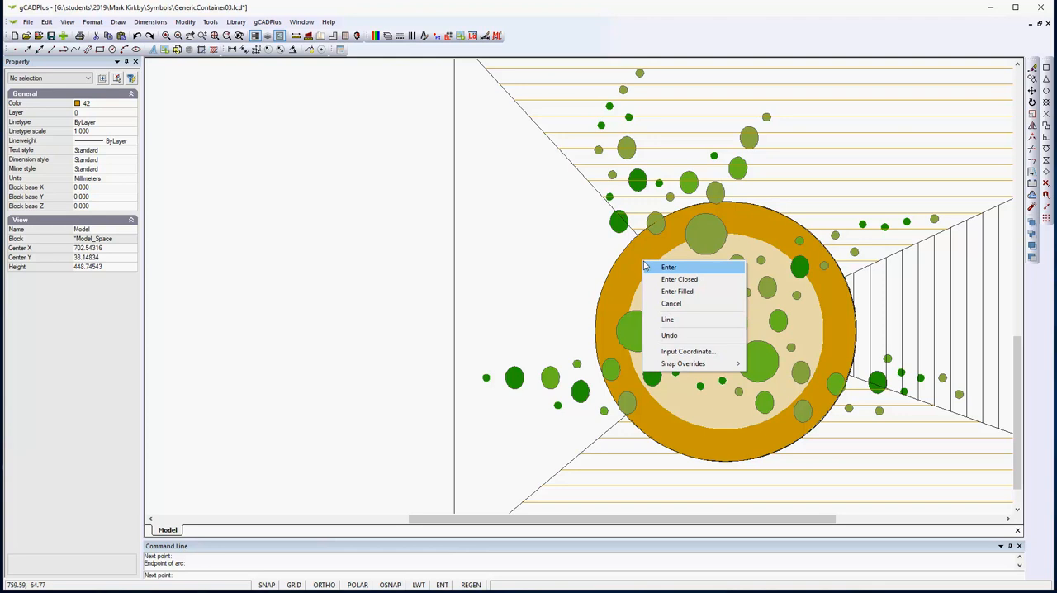
left_click(669, 318)
scroll(588, 271, "down", 1)
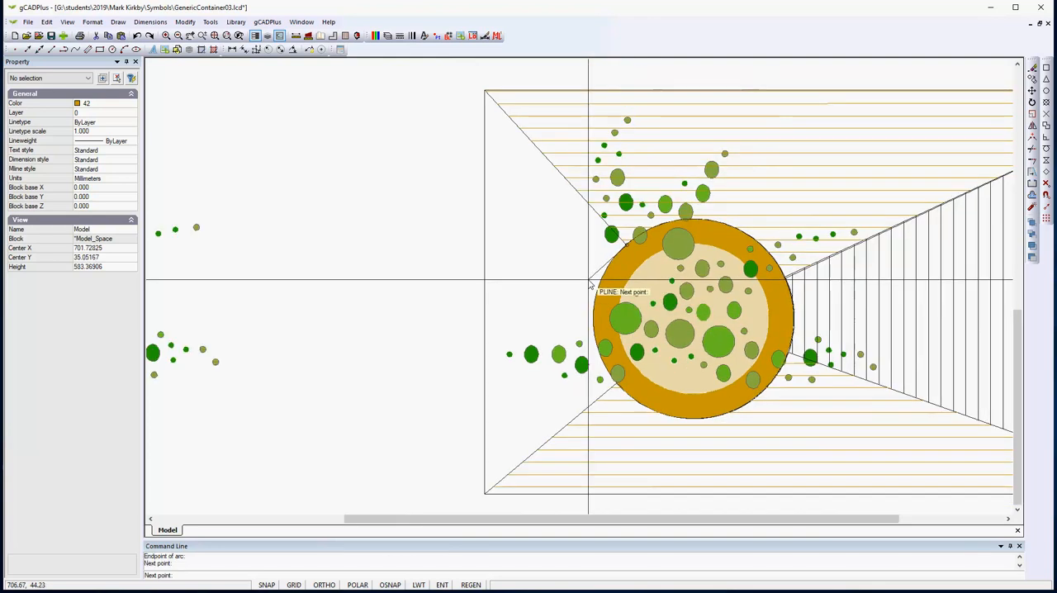
left_click(1045, 70)
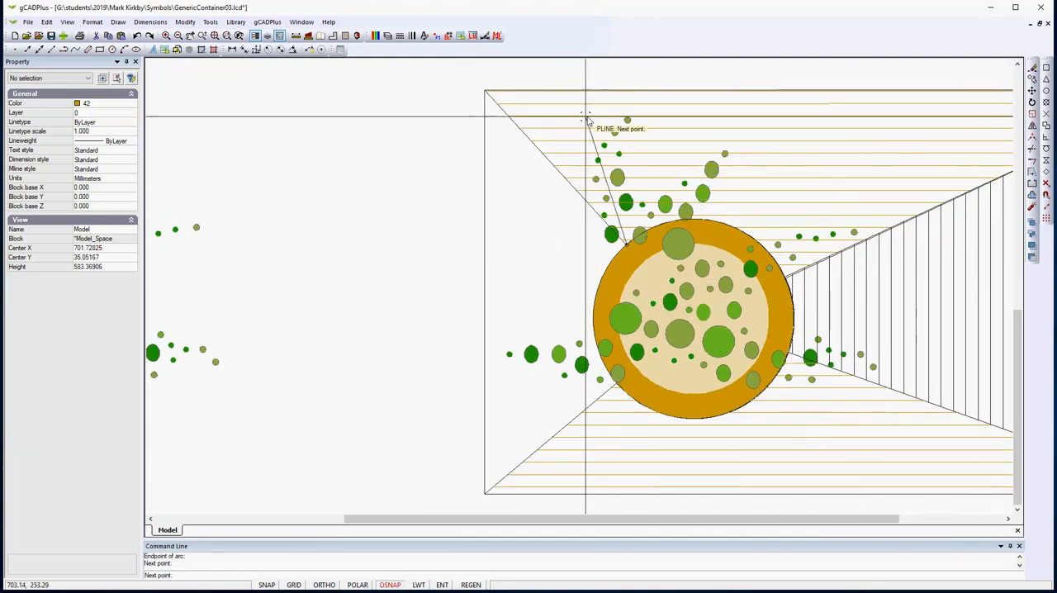
left_click(485, 90)
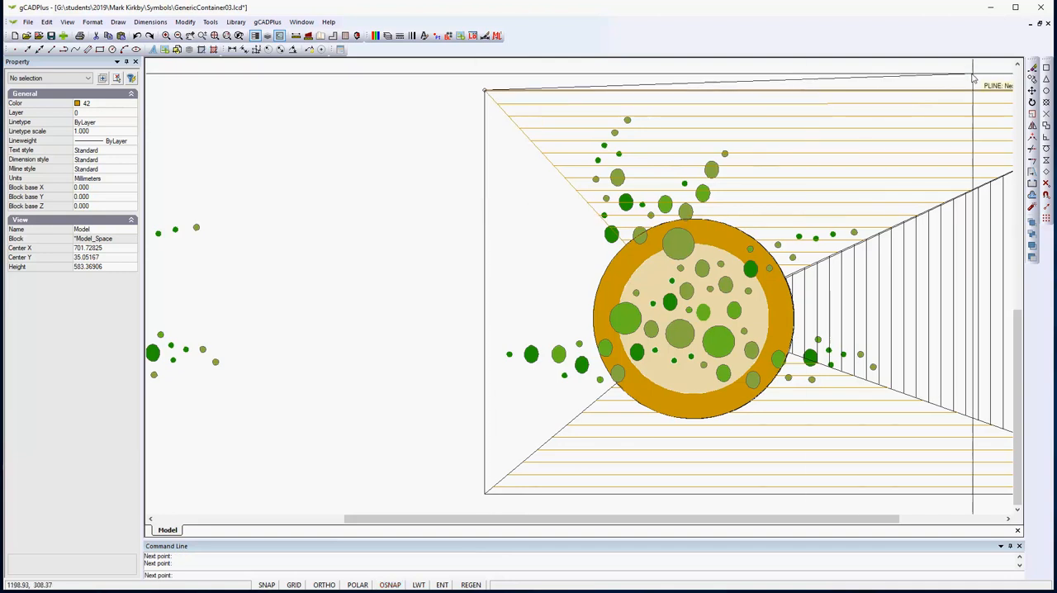
left_click(1046, 70)
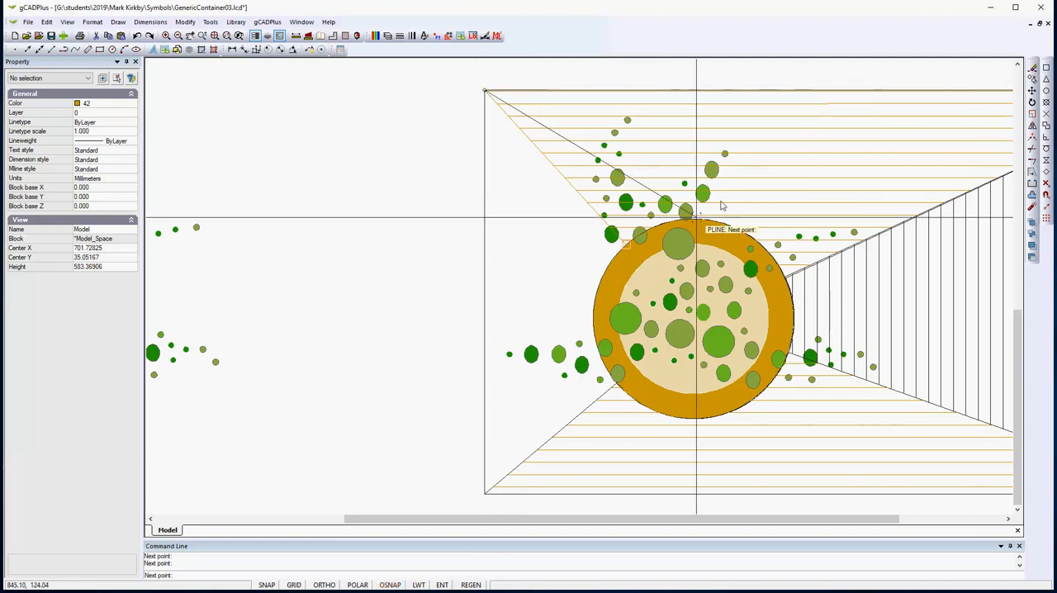
left_click(485, 496)
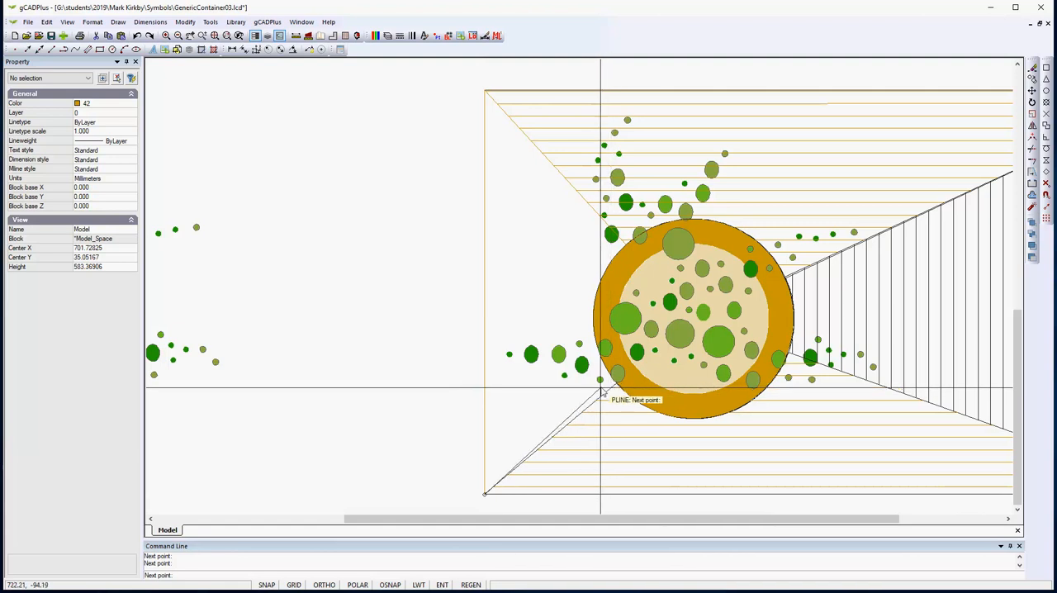
right_click(597, 398)
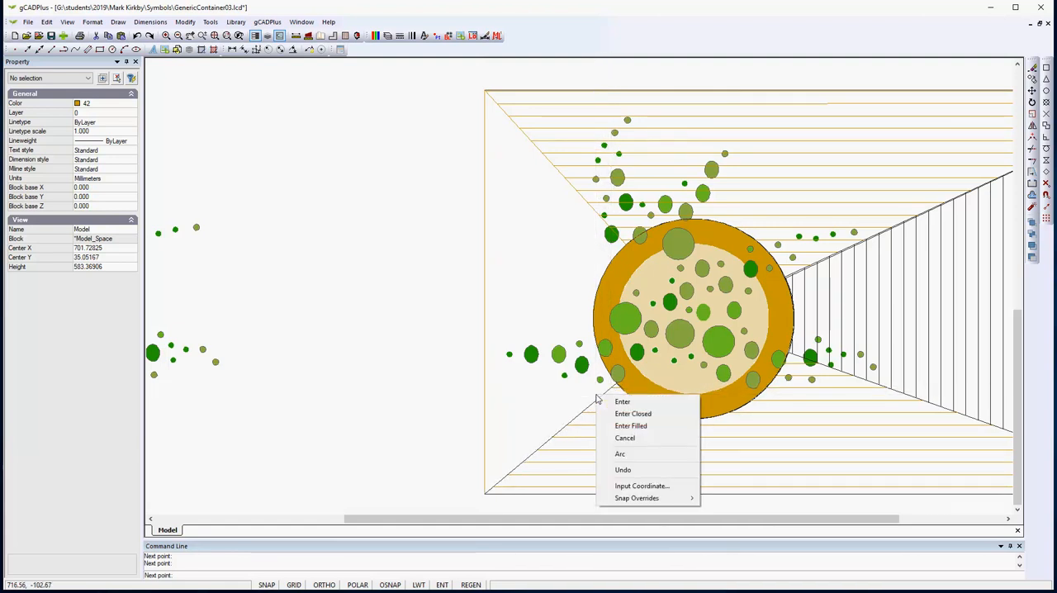
left_click(642, 413)
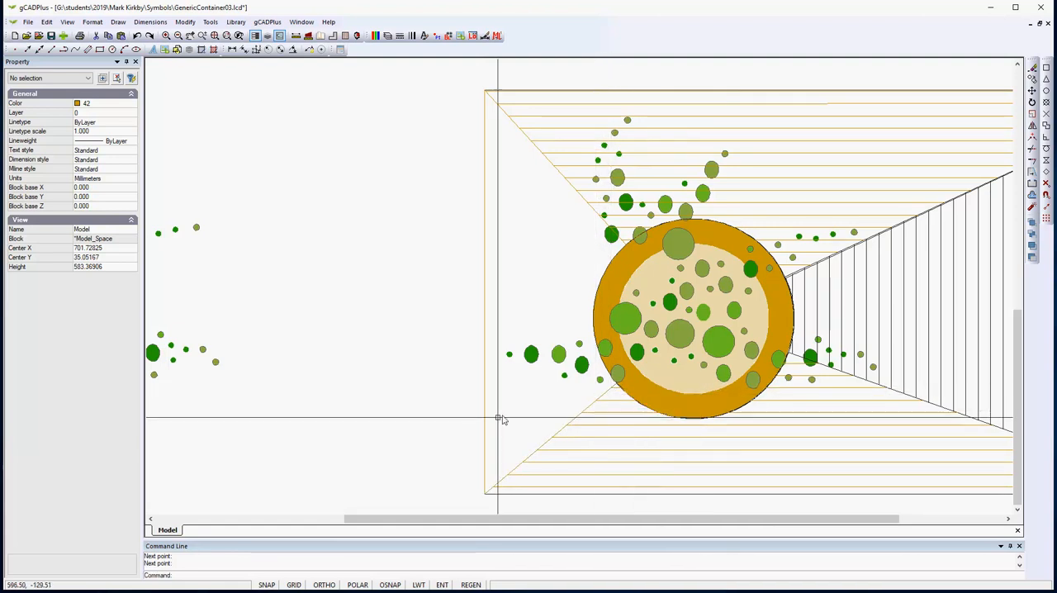
- Move the closed polyline's arc grip from the container's right side onto its left edge, and deselect the polyline
left_click(486, 426)
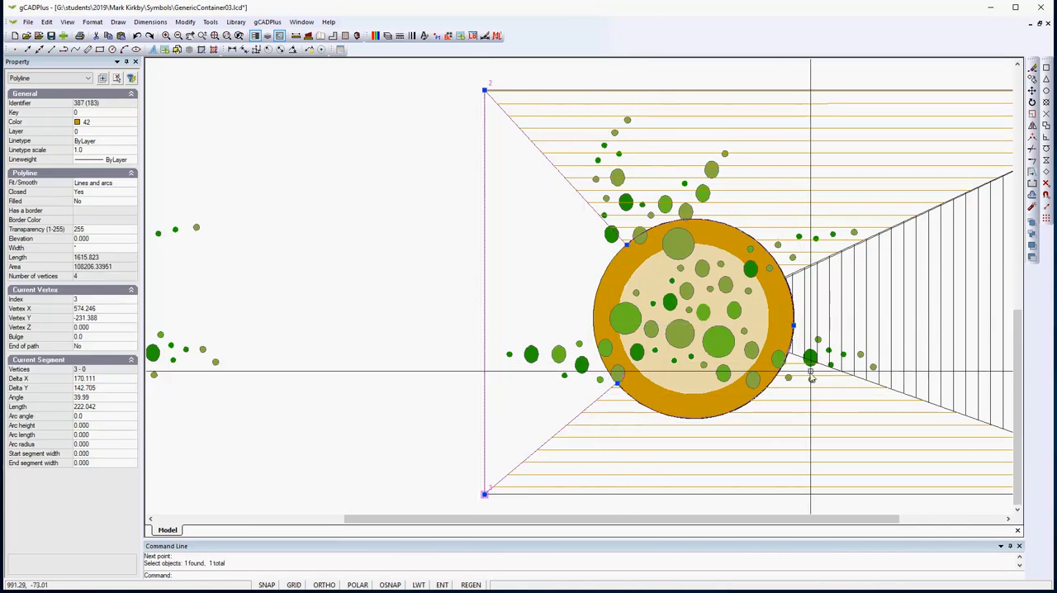
left_click(793, 326)
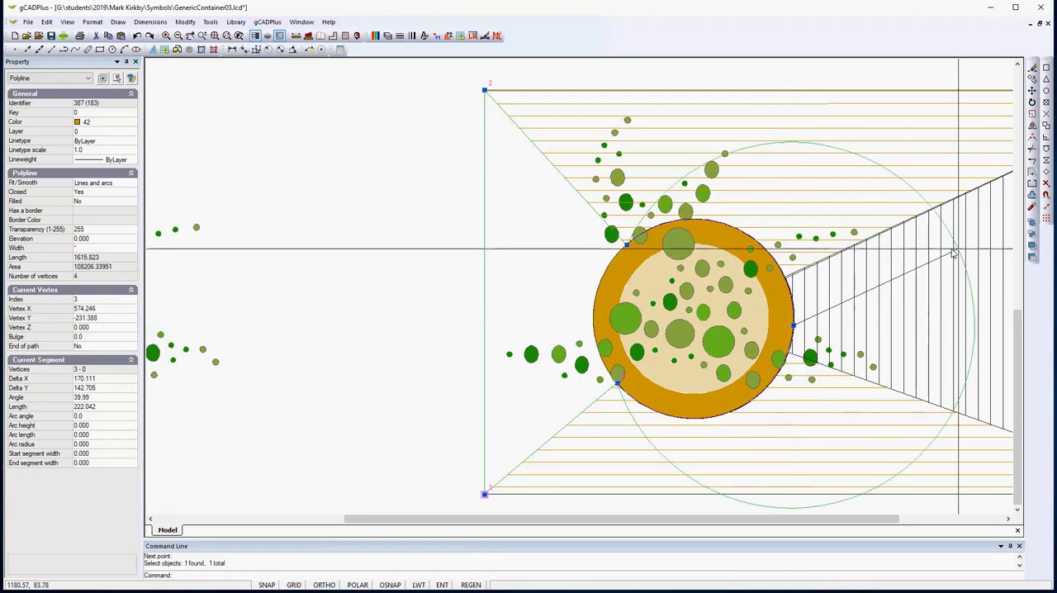
left_click(1046, 139)
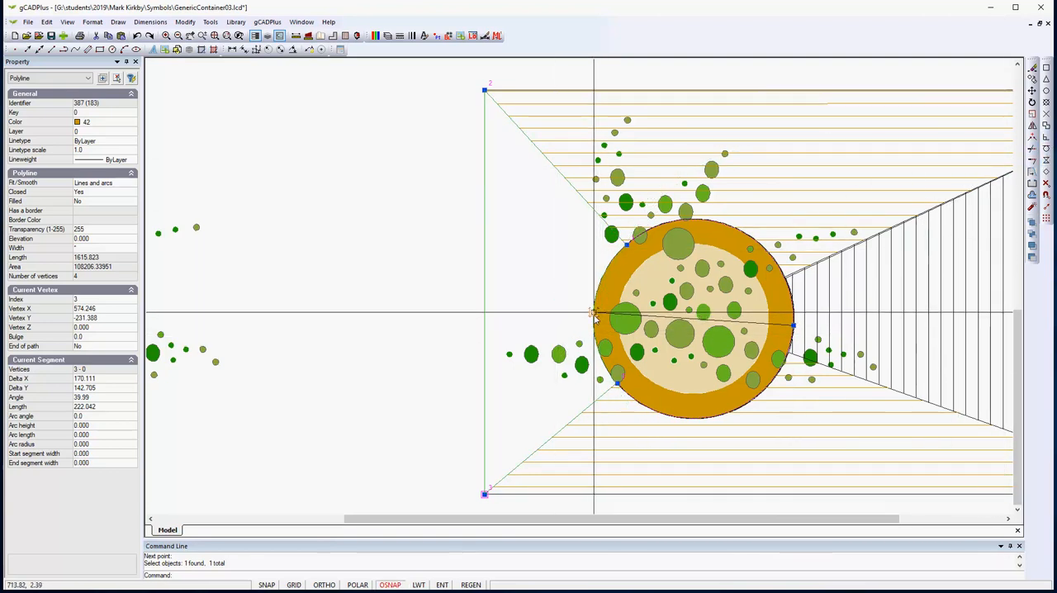
left_click(594, 315)
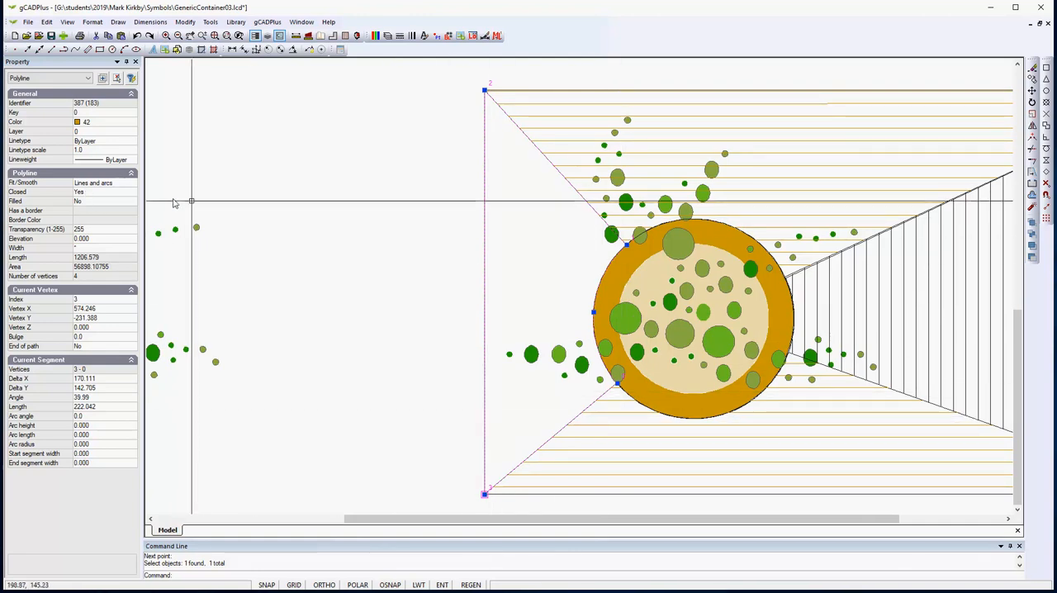
key("Escape")
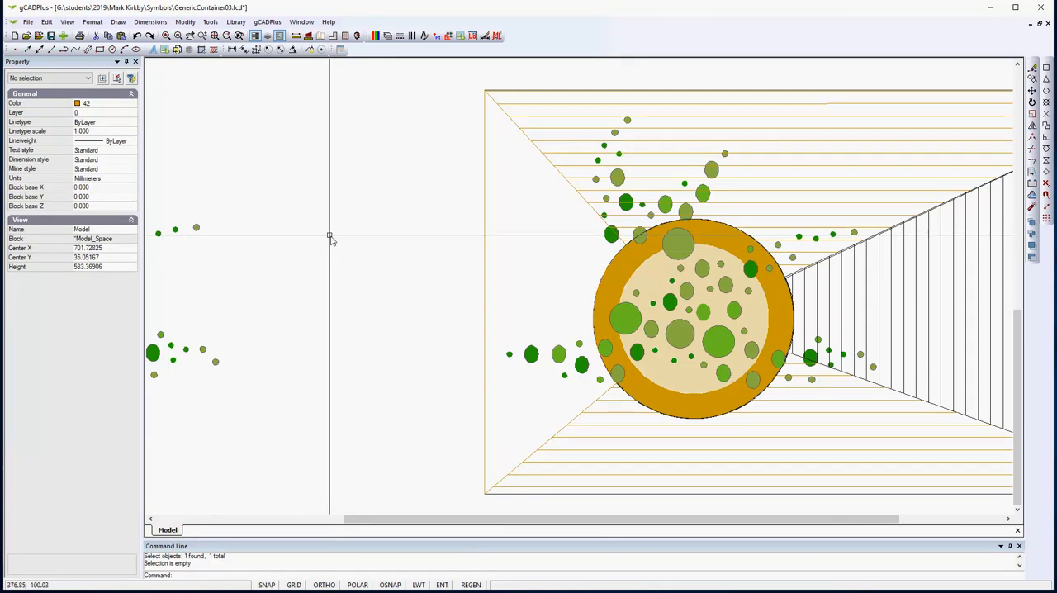
- Hatch the closed polyline on the deck's left side with the LINE pattern at angle 90 and scale 5
right_click(295, 135)
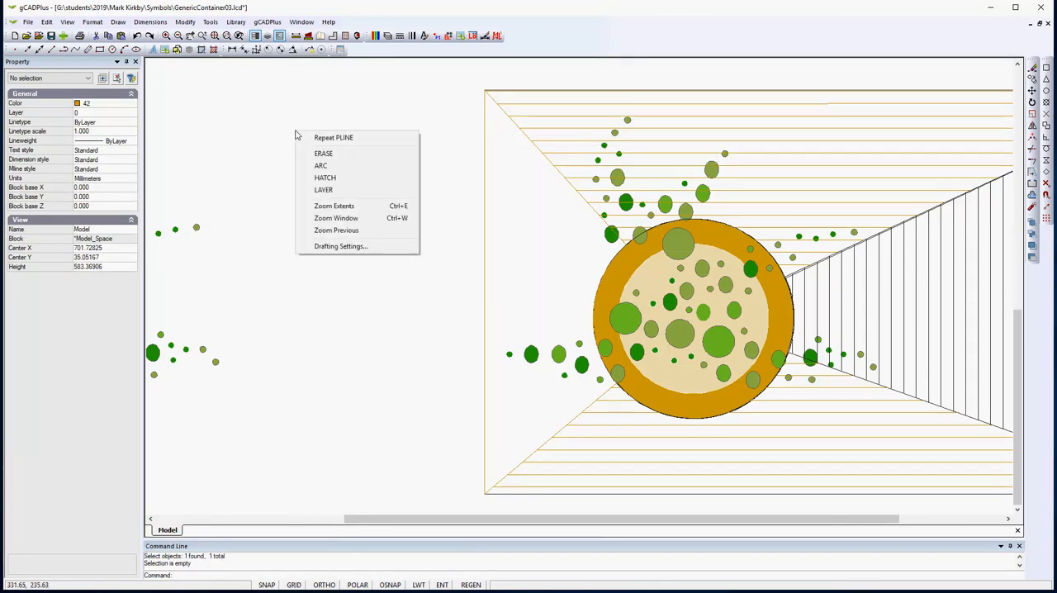
left_click(333, 178)
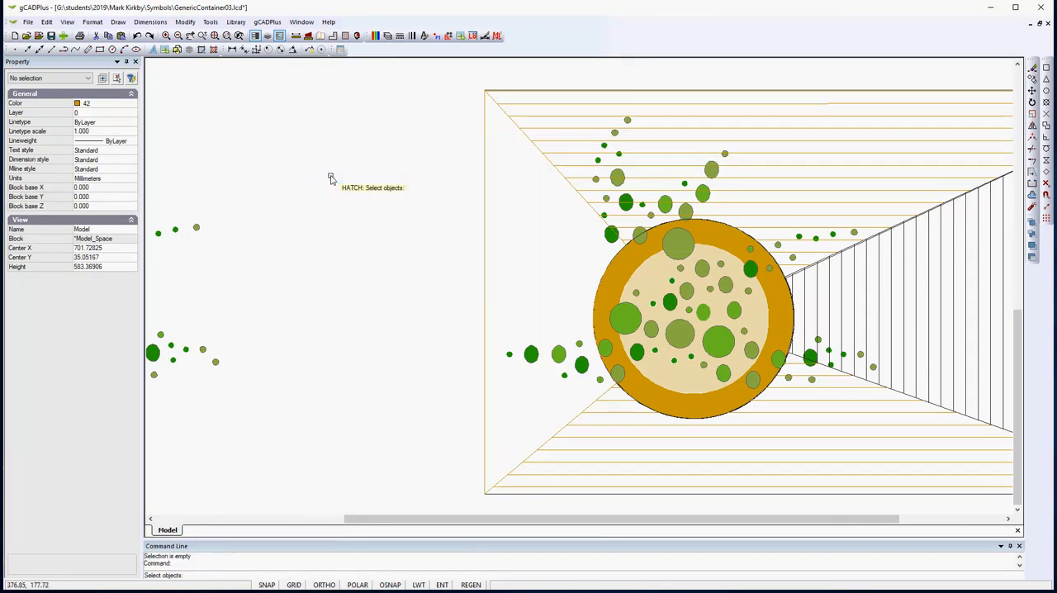
left_click(484, 318)
key("Return")
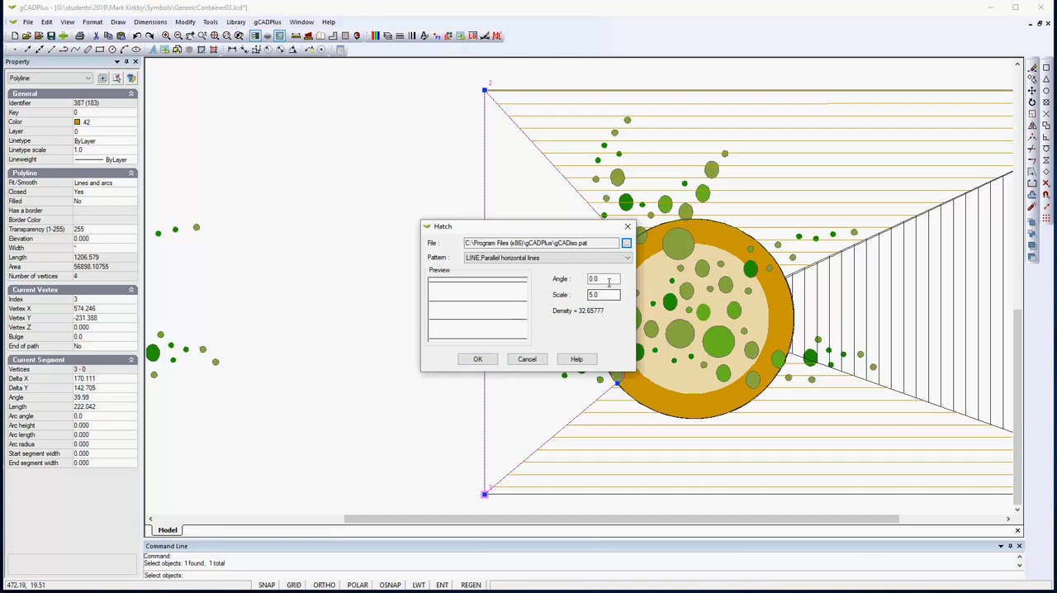
left_click_drag(607, 281, 583, 282)
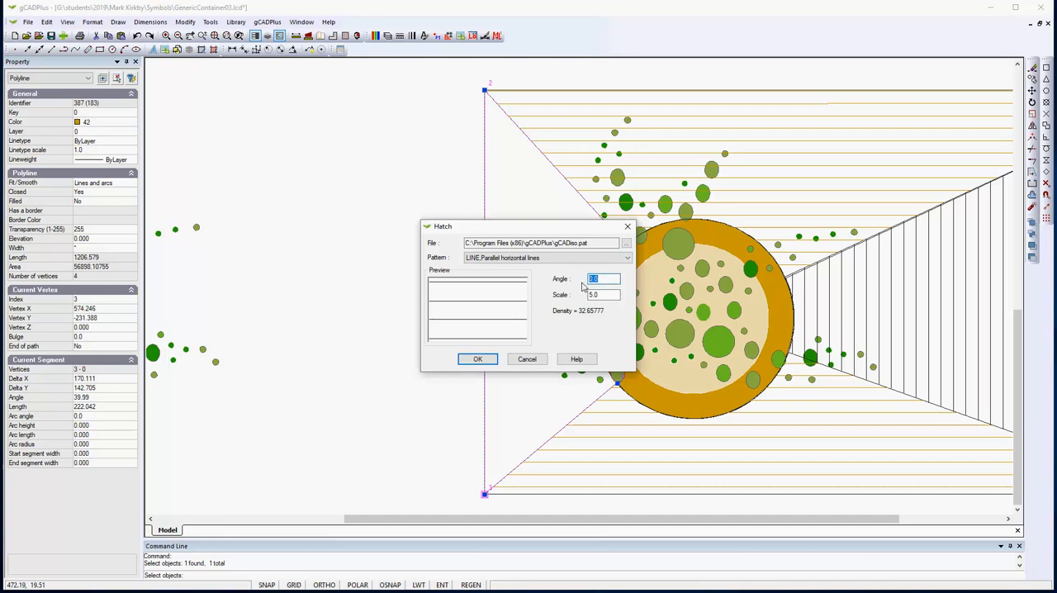
left_click(477, 359)
- Select the deck's hatches to the left of the container, above and below it, and to its right
scroll(366, 323, "down", 1)
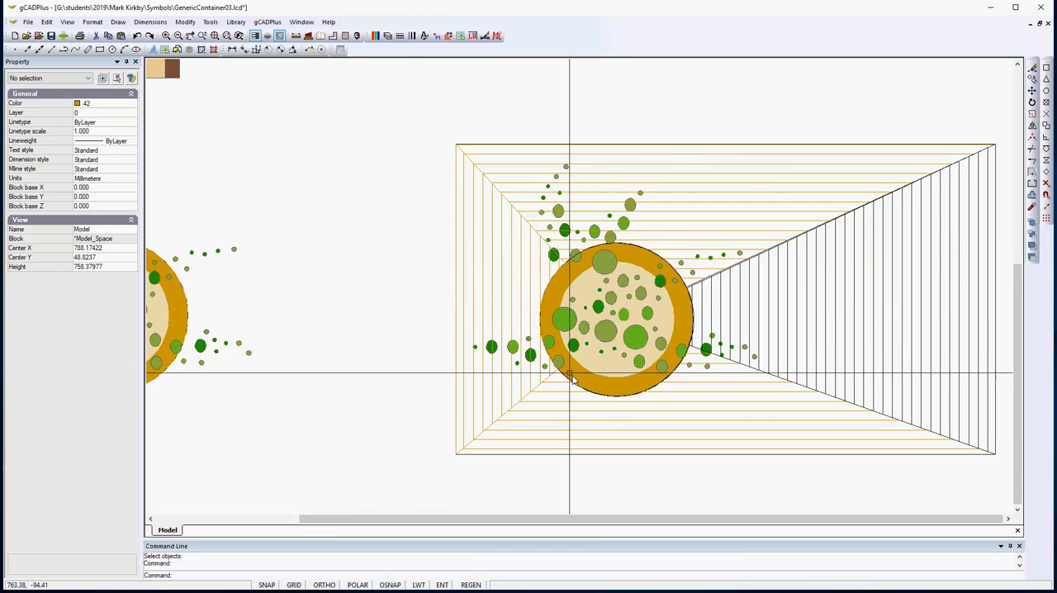
left_click(512, 316)
left_click(524, 312)
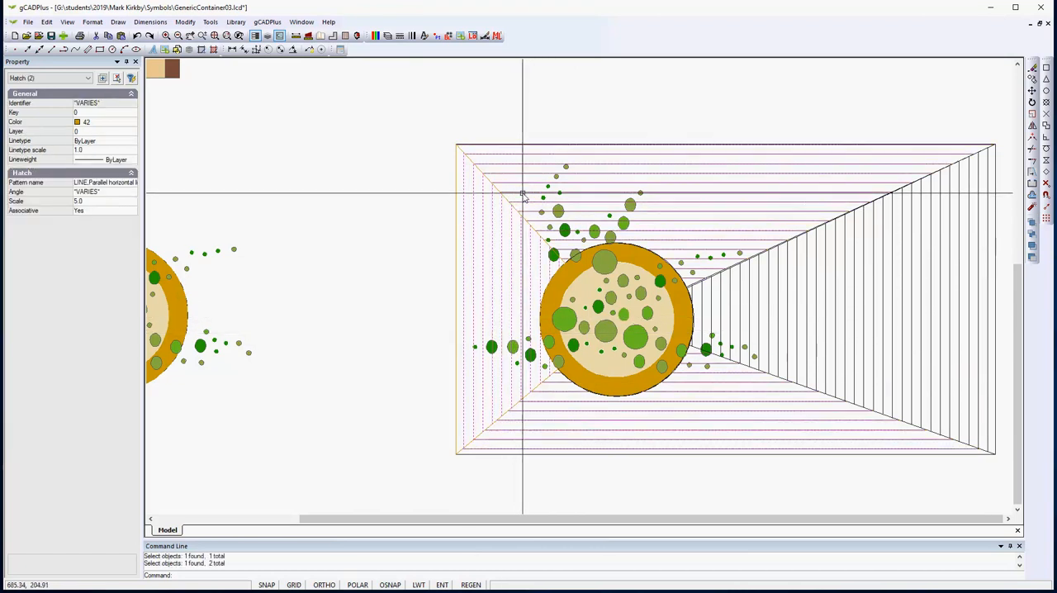
left_click(797, 343)
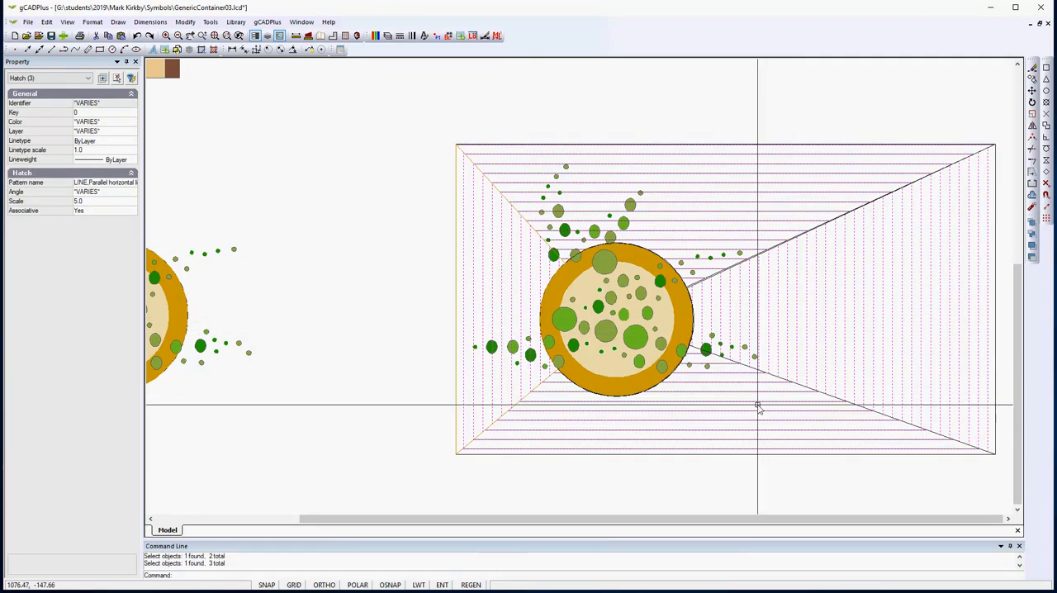